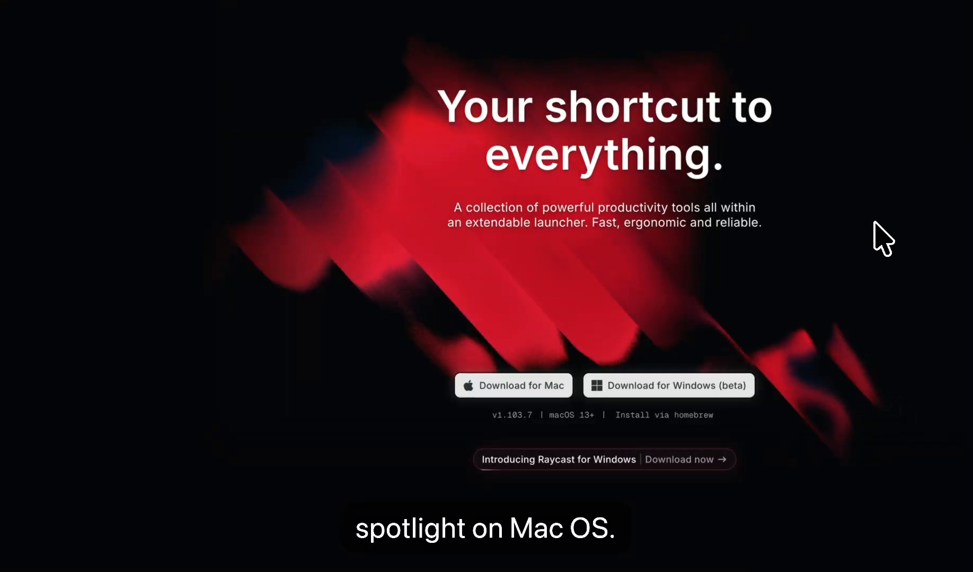
- Search the Raycast launcher for "arc", clear the query and close the launcher
{"action": "key", "text": "super+space"}
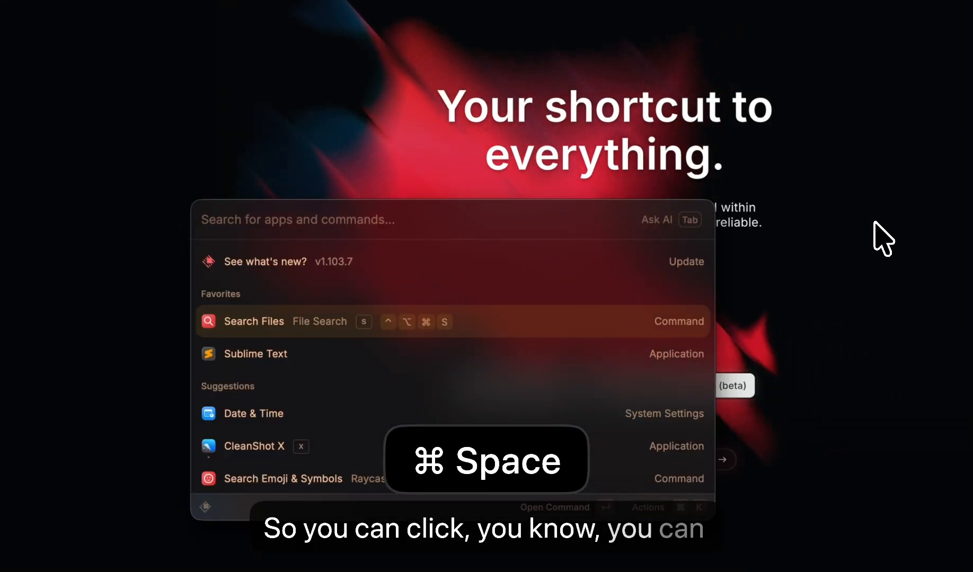
{"action": "type", "text": "ark"}
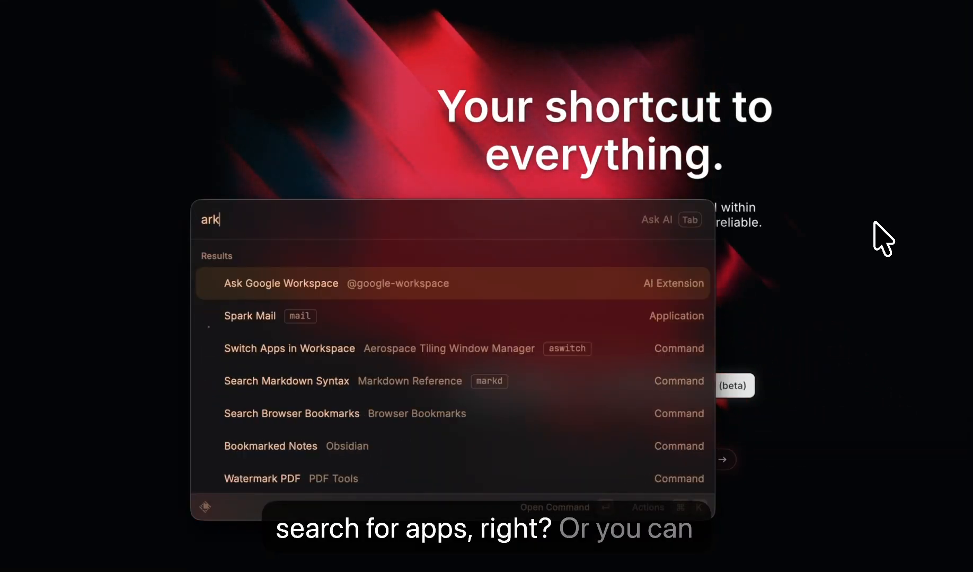
{"action": "key", "text": "BackSpace"}
{"action": "type", "text": "c"}
{"action": "key", "text": "super+a"}
{"action": "key", "text": "BackSpace"}
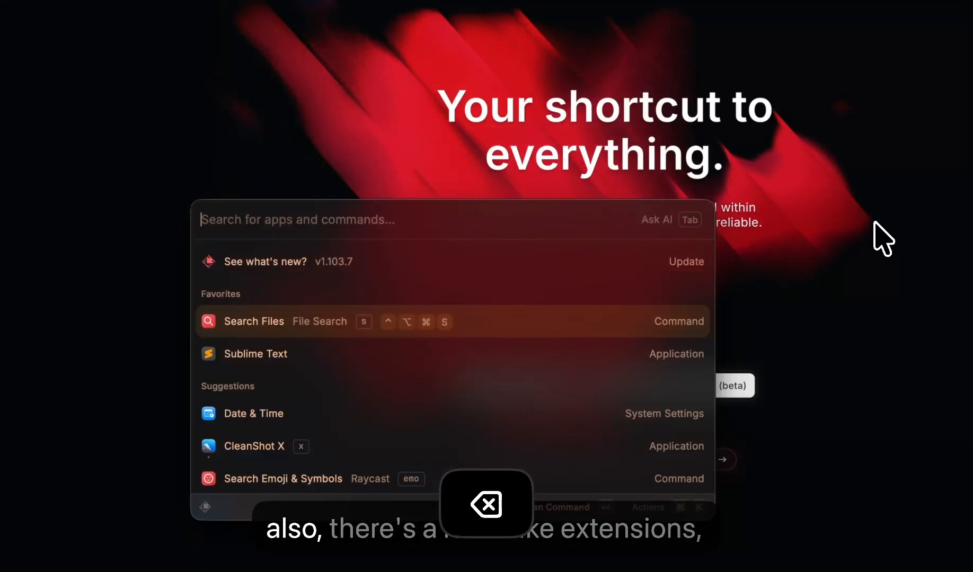
{"action": "left_click", "coordinate": [875, 223]}
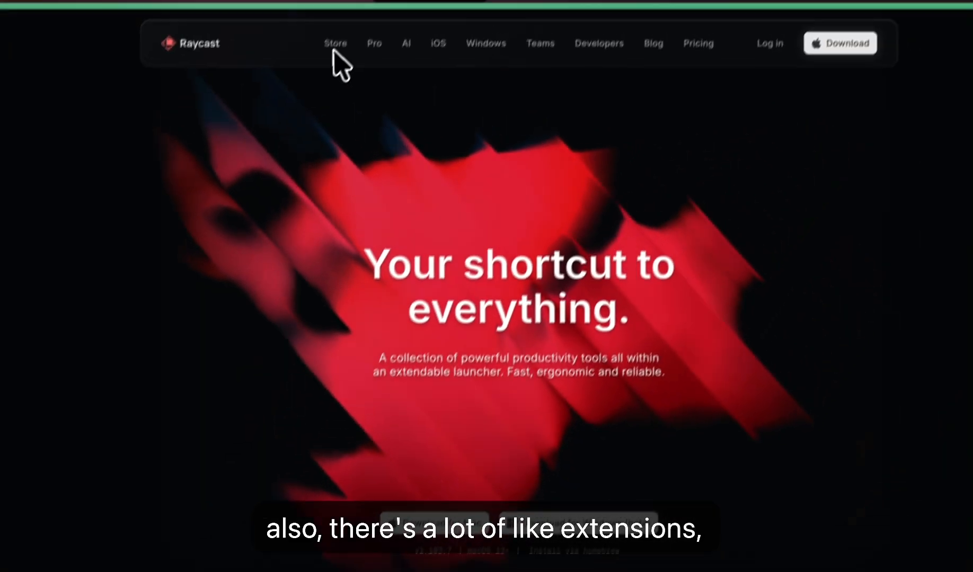
- Browse the community extensions in the Raycast Store and return to the Raycast home page
{"action": "left_click", "coordinate": [336, 44]}
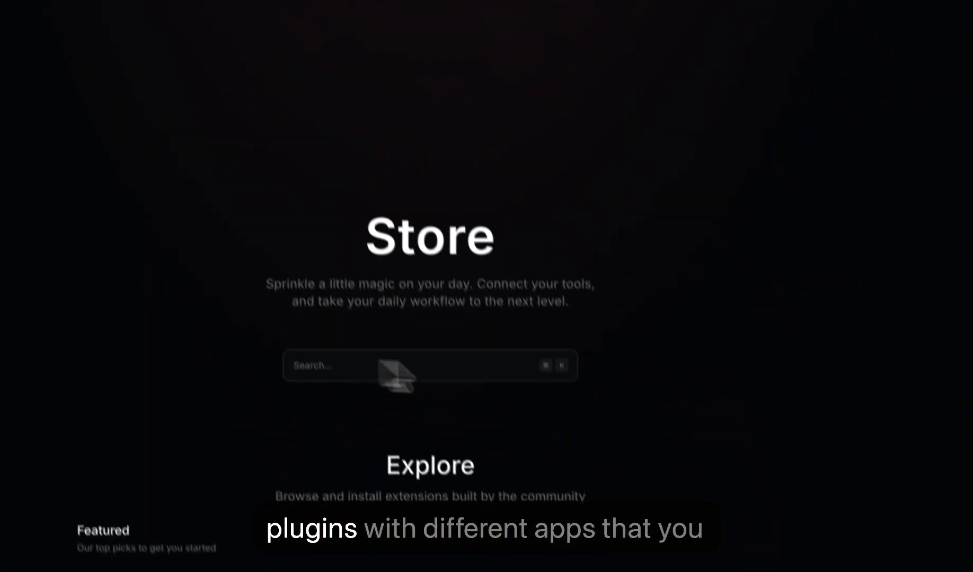
{"action": "scroll", "coordinate": [392, 372], "scroll_direction": "down", "scroll_amount": 20}
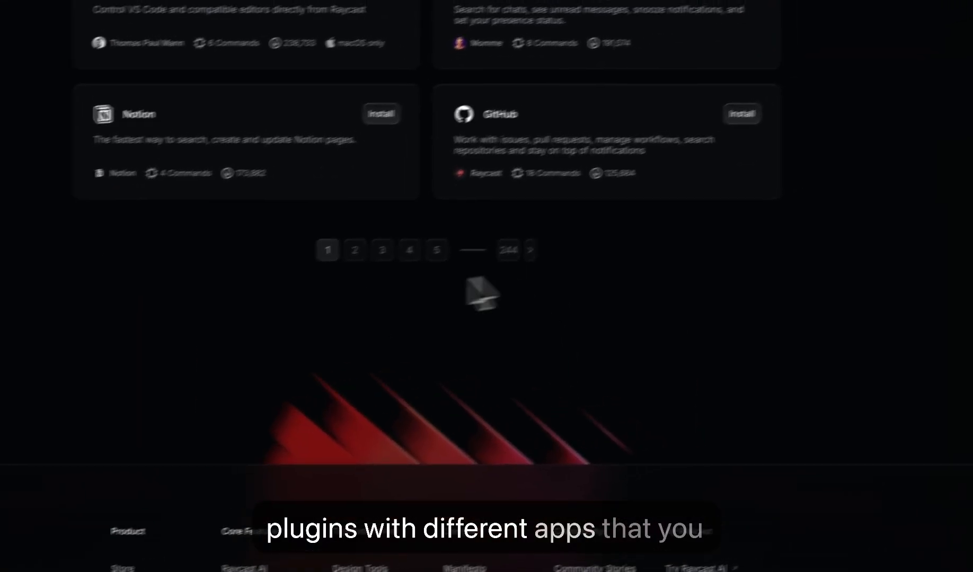
{"action": "scroll", "coordinate": [469, 281], "scroll_direction": "up", "scroll_amount": 20}
{"action": "scroll", "coordinate": [563, 322], "scroll_direction": "down", "scroll_amount": 18}
{"action": "scroll", "coordinate": [536, 272], "scroll_direction": "up", "scroll_amount": 20}
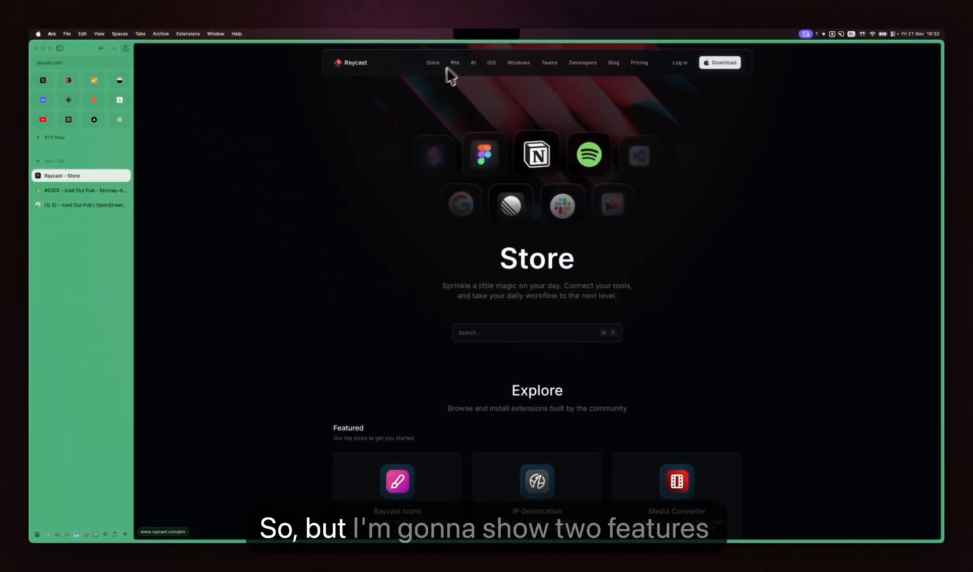
{"action": "left_click", "coordinate": [356, 73]}
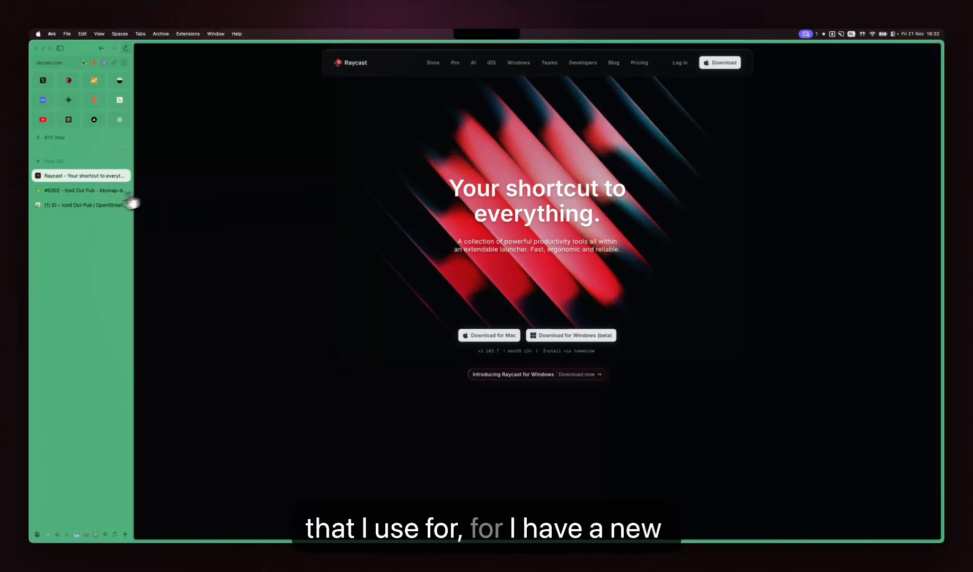
- In the OpenStreetMap edit of Iced Out Pub, expand the "!" snippet below the phone tag to add the Square Bitcoin payment tags with check date 2025-11-21
{"action": "left_click", "coordinate": [88, 206]}
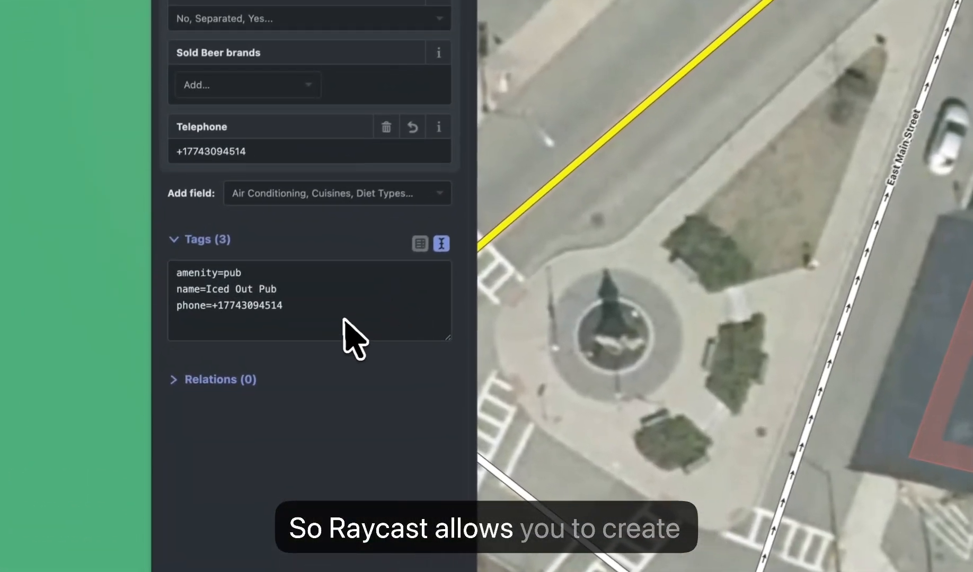
{"action": "left_click", "coordinate": [318, 334]}
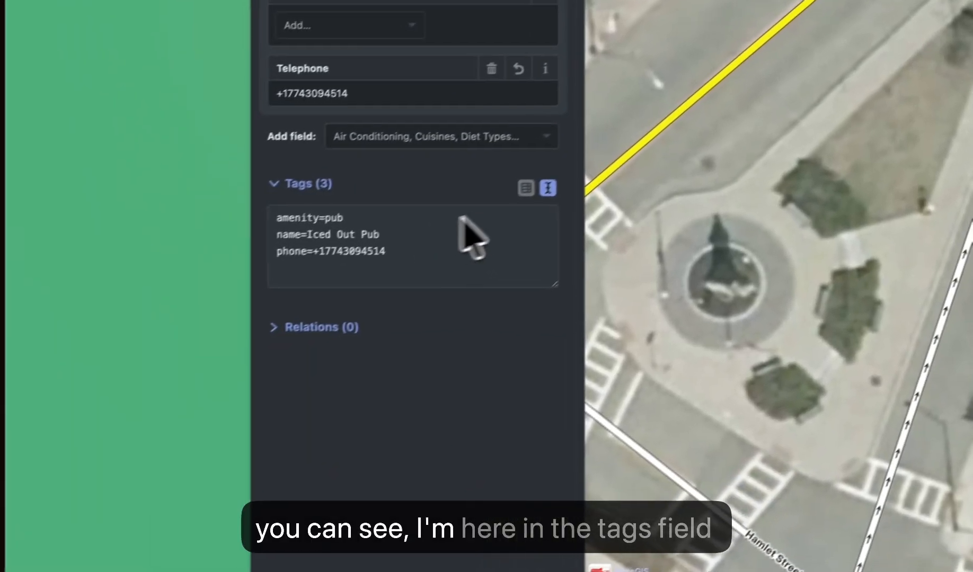
{"action": "left_click", "coordinate": [427, 239]}
{"action": "left_click", "coordinate": [572, 176]}
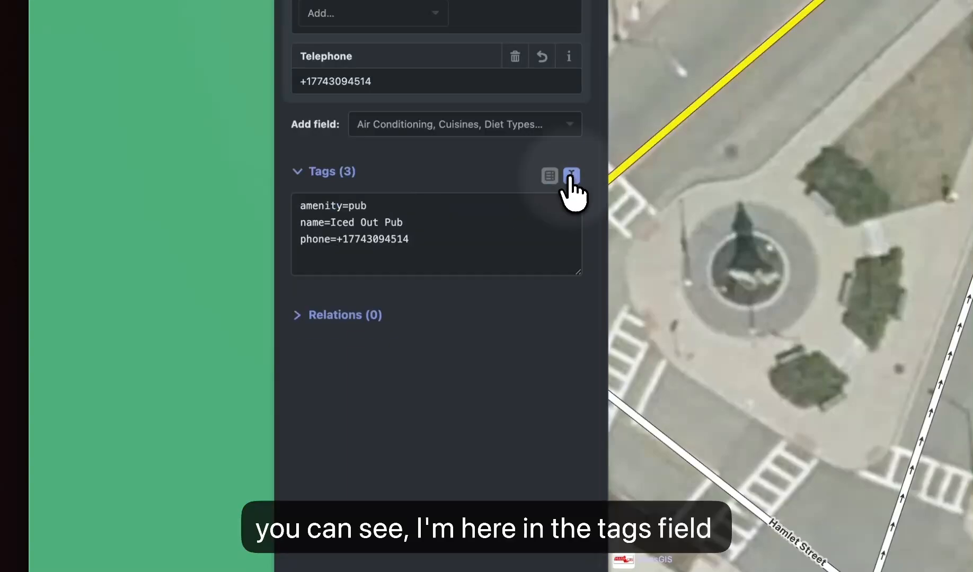
{"action": "left_click", "coordinate": [382, 269]}
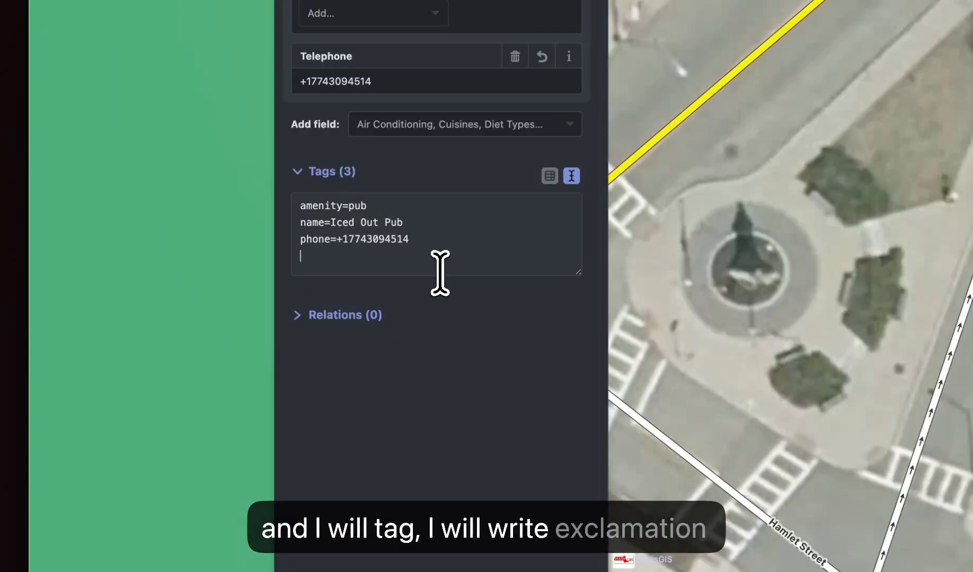
{"action": "type", "text": "!"}
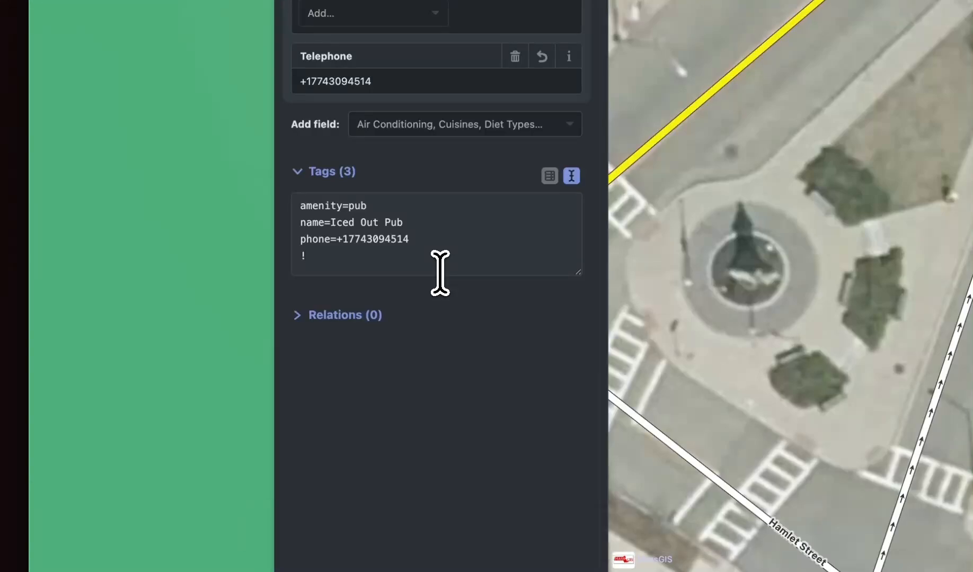
{"action": "type", "text": "currency:XBT=yes payment:lightning=yes payment:lightning:operator=square payment:onchain=no check_date:currency:XBT=2025-11-21"}
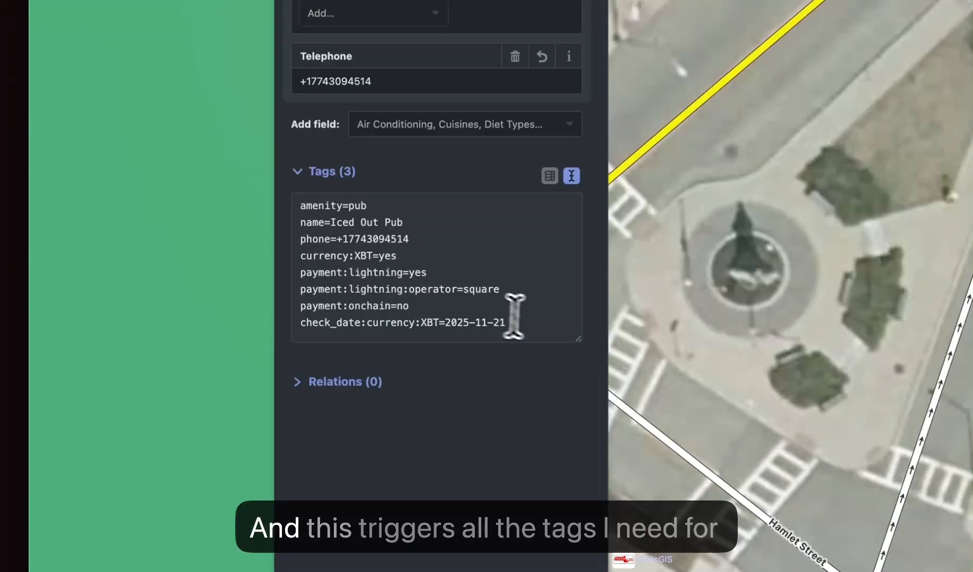
- Examine the inserted Bitcoin tags and the date value of the check_date:currency:XBT tag by highlighting them
{"action": "left_click_drag", "start_coordinate": [513, 316], "coordinate": [264, 262]}
{"action": "key", "text": "super+c"}
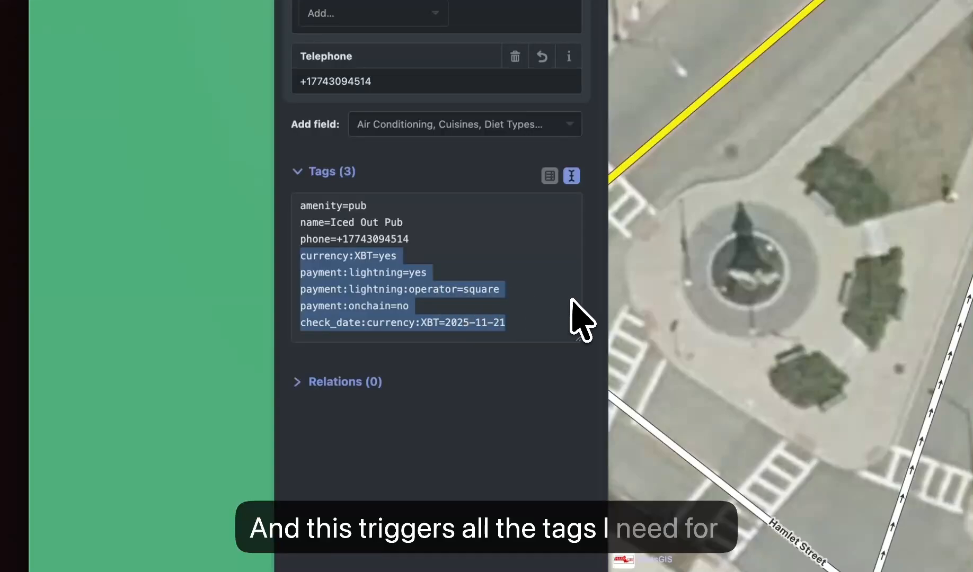
{"action": "left_click", "coordinate": [531, 325]}
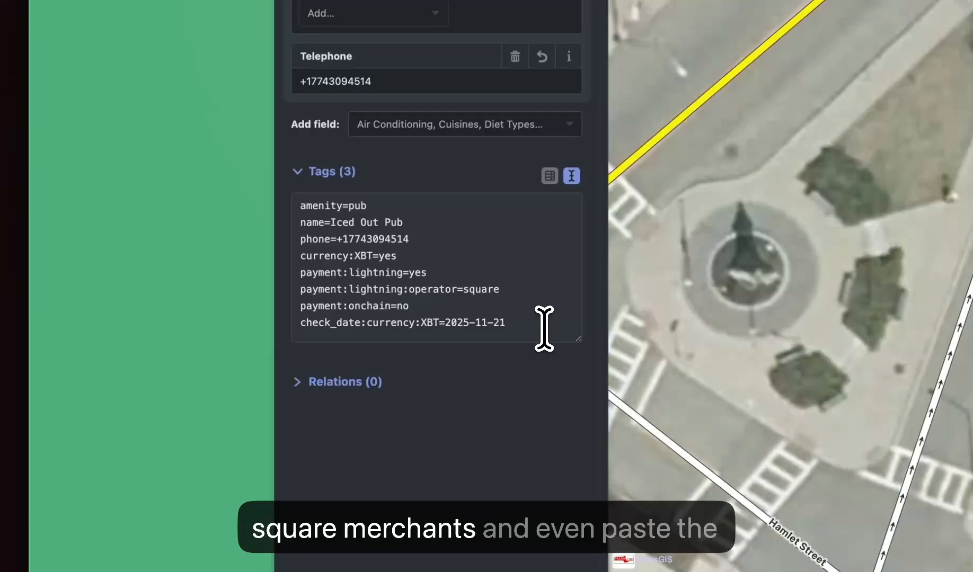
{"action": "left_click_drag", "start_coordinate": [524, 326], "coordinate": [457, 324]}
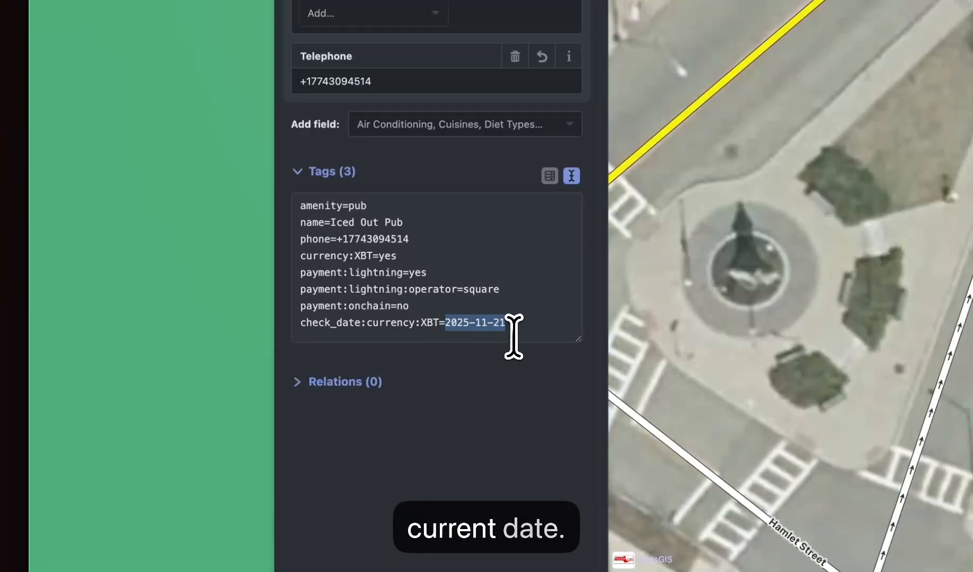
{"action": "left_click_drag", "start_coordinate": [532, 325], "coordinate": [440, 325]}
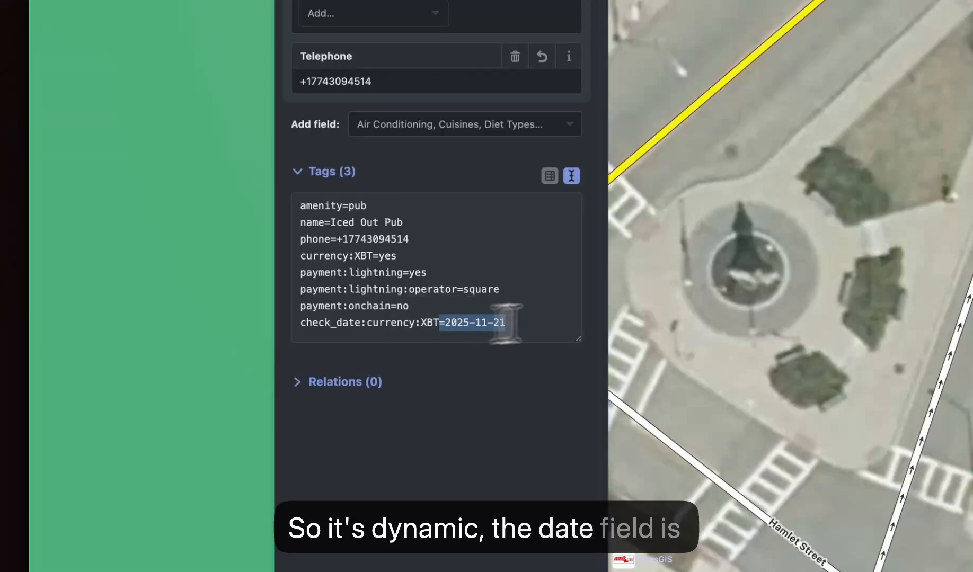
- Expand the Square tag snippet a second time at the end of the tags, and delete the duplicate lines
{"action": "left_click", "coordinate": [536, 325]}
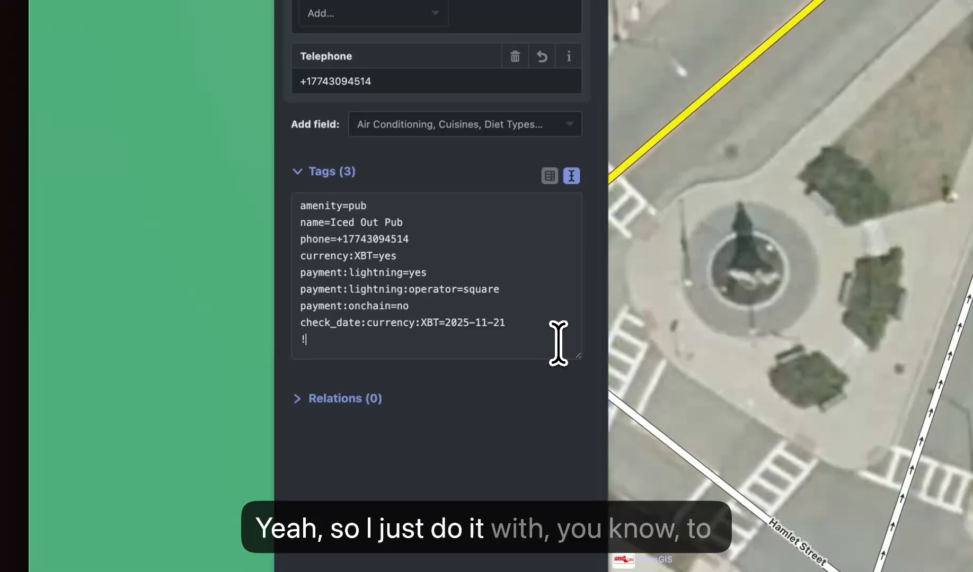
{"action": "key", "text": "super+v"}
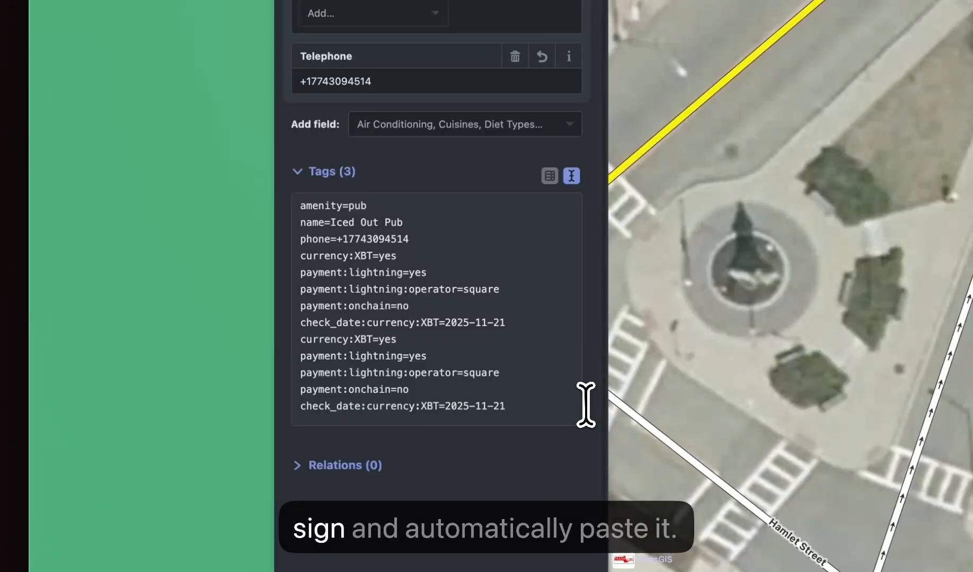
{"action": "left_click_drag", "start_coordinate": [540, 407], "coordinate": [289, 322]}
{"action": "left_click", "coordinate": [350, 356]}
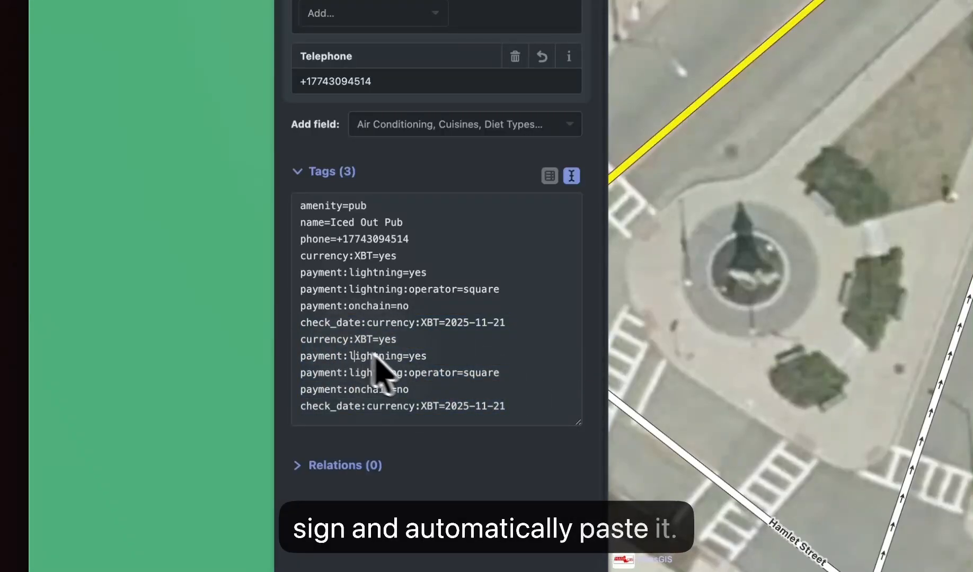
{"action": "left_click_drag", "start_coordinate": [513, 407], "coordinate": [293, 347]}
{"action": "key", "text": "BackSpace"}
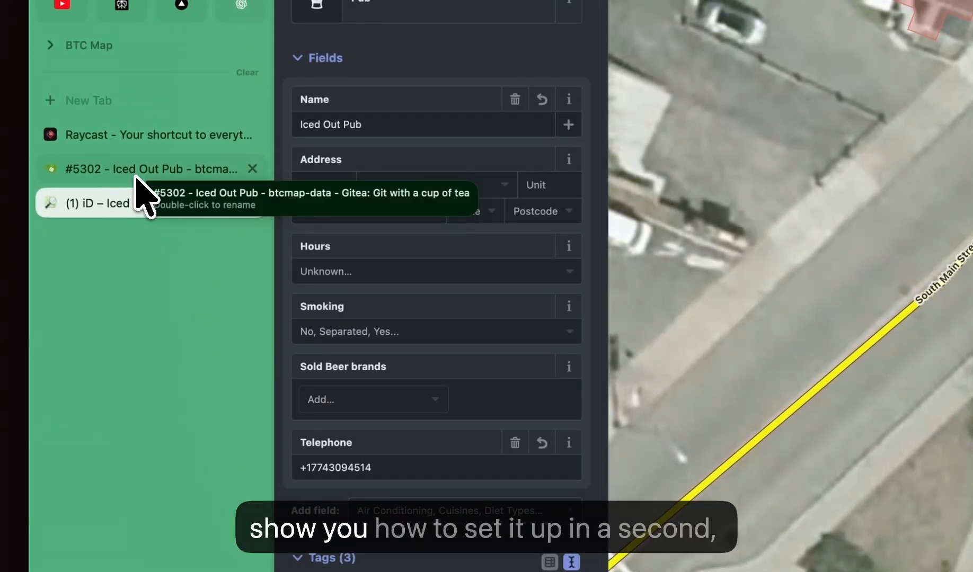
- Copy the extra fields block with address, description and opening hours, braces included, from the Iced Out Pub issue
{"action": "left_click", "coordinate": [136, 177]}
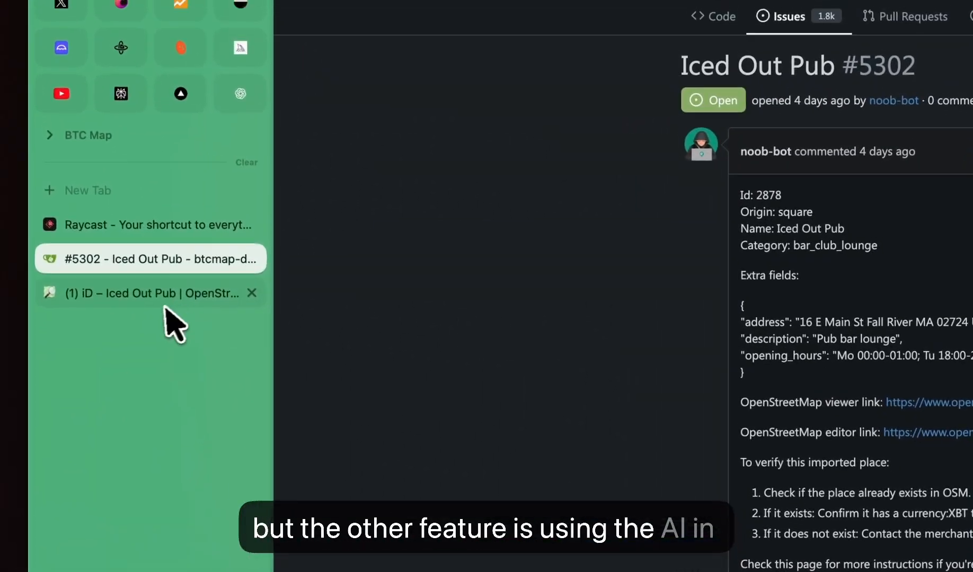
{"action": "left_click", "coordinate": [169, 297]}
{"action": "left_click", "coordinate": [169, 273]}
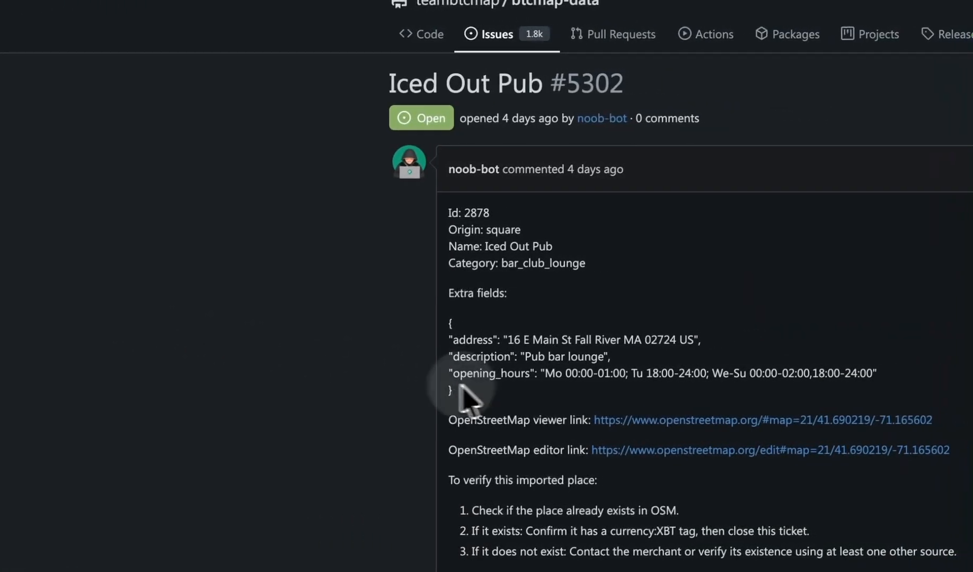
{"action": "left_click_drag", "start_coordinate": [695, 383], "coordinate": [682, 340]}
{"action": "left_click", "coordinate": [747, 334]}
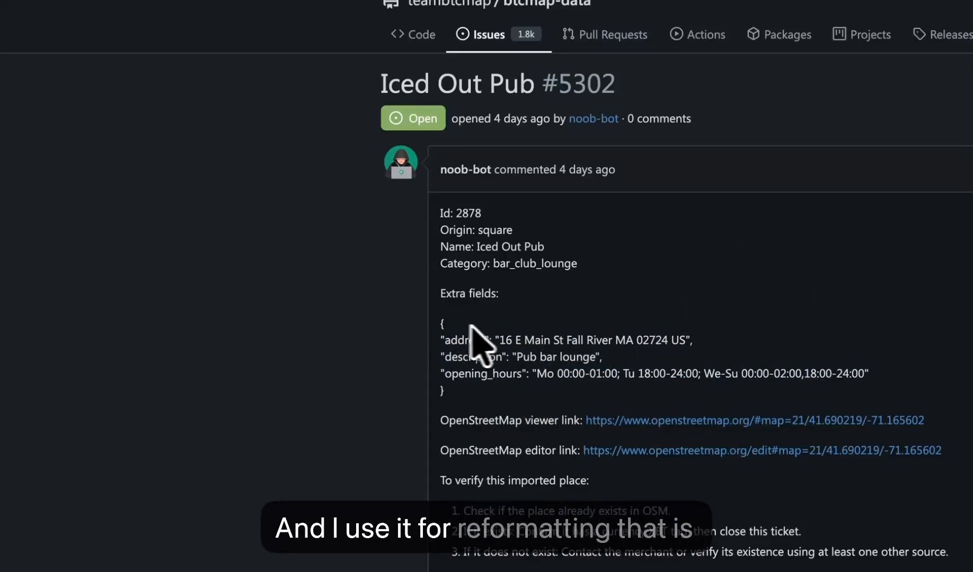
{"action": "left_click_drag", "start_coordinate": [438, 324], "coordinate": [473, 401]}
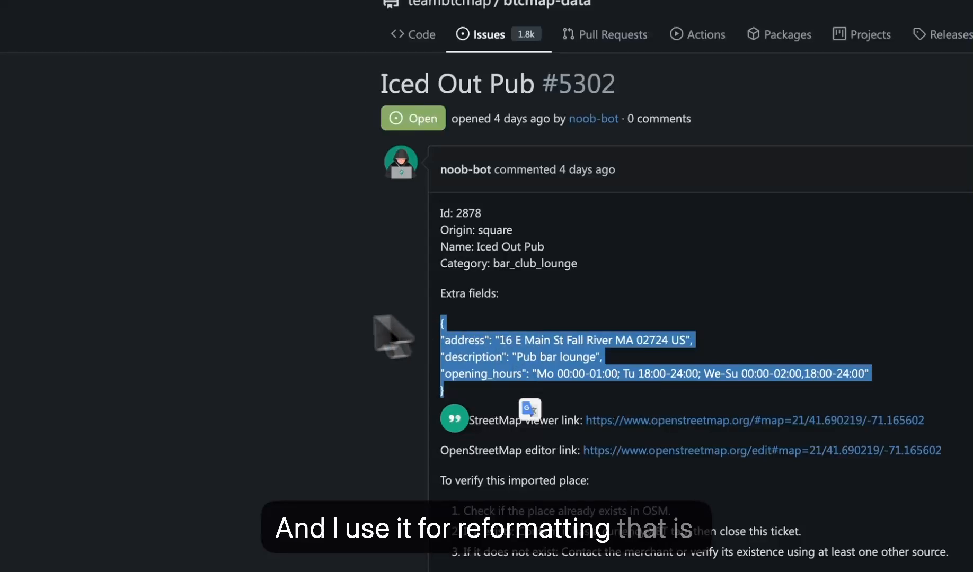
{"action": "left_click", "coordinate": [265, 332]}
{"action": "left_click_drag", "start_coordinate": [440, 324], "coordinate": [492, 355]}
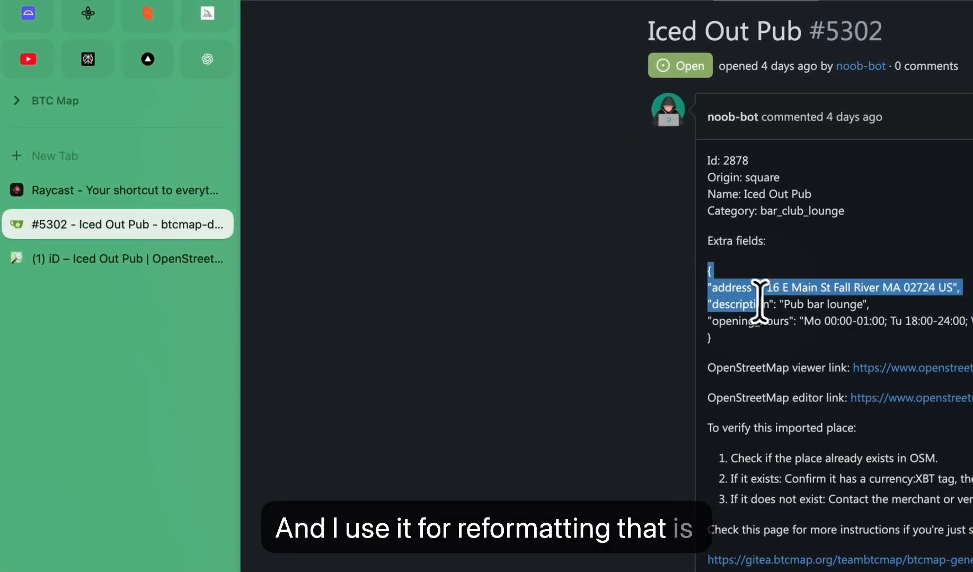
{"action": "left_click_drag", "start_coordinate": [760, 303], "coordinate": [785, 343]}
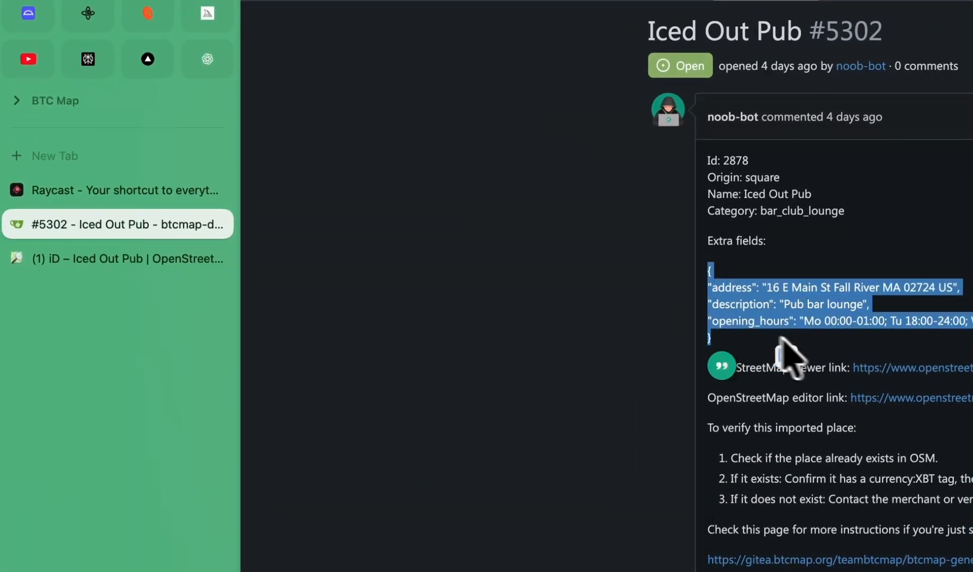
{"action": "key", "text": "super+c"}
- Return to the OpenStreetMap edit, enlarge the tags text area and paste the copied block after payment:onchain=no
{"action": "left_click", "coordinate": [183, 262]}
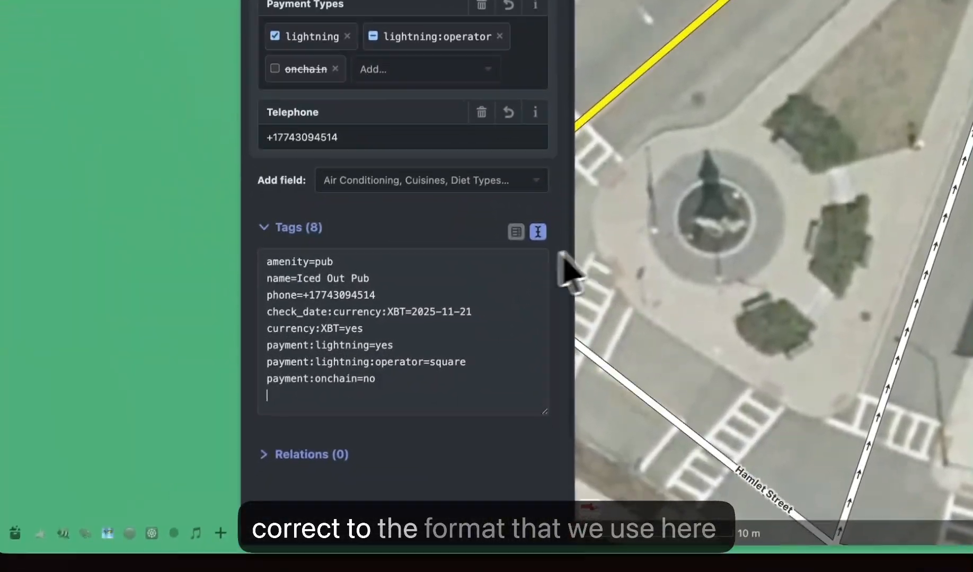
{"action": "scroll", "coordinate": [551, 302], "scroll_direction": "down", "scroll_amount": 3}
{"action": "left_click_drag", "start_coordinate": [550, 313], "coordinate": [550, 437]}
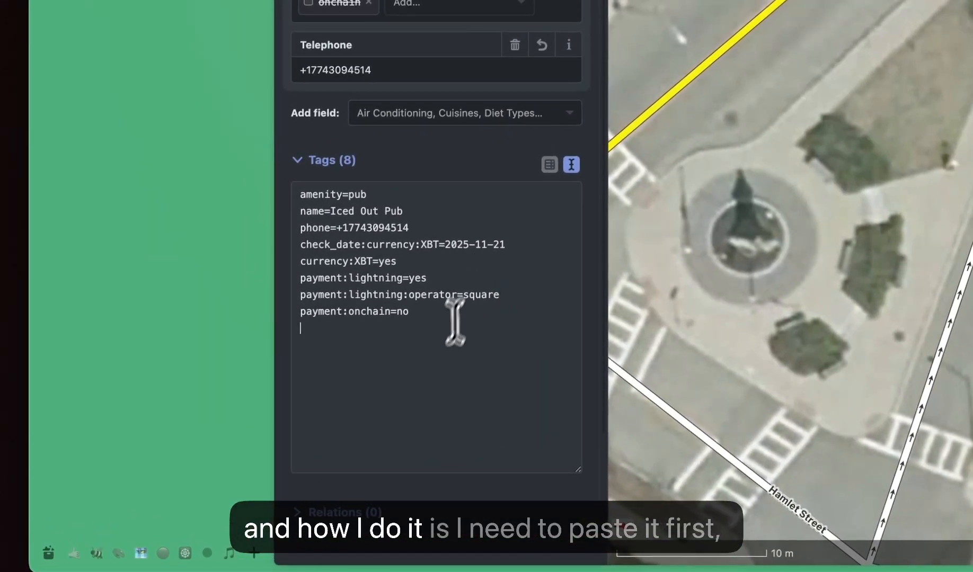
{"action": "scroll", "coordinate": [455, 322], "scroll_direction": "down", "scroll_amount": 3}
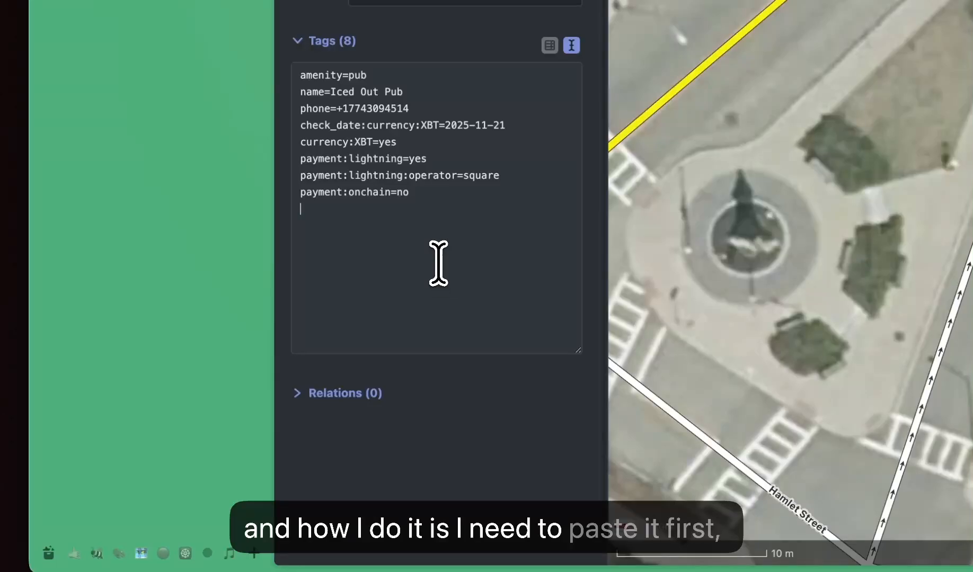
{"action": "key", "text": "super+v"}
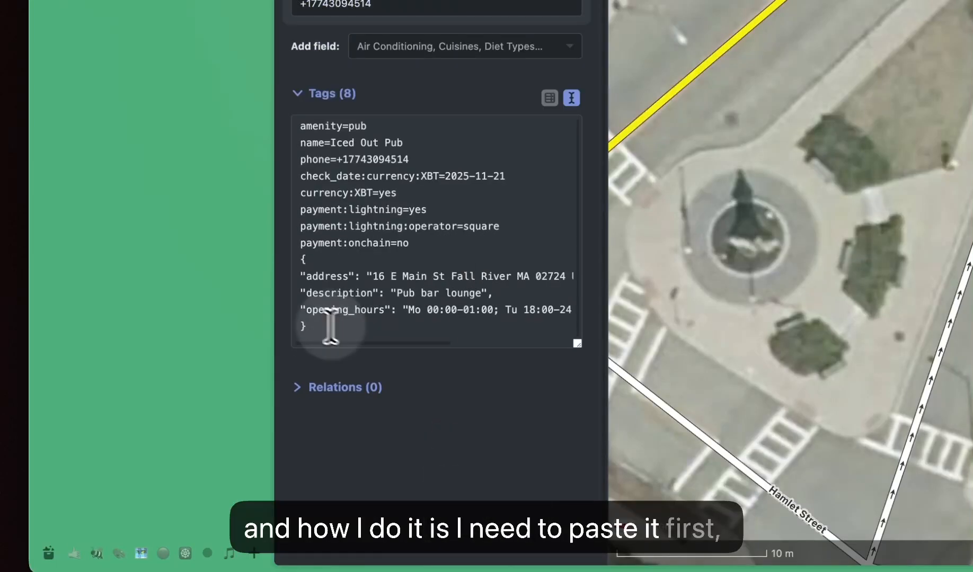
- Run the "Change BTC map formatting" AI command on the pasted block and replace it with the reformatted OSM tags
{"action": "left_click_drag", "start_coordinate": [330, 326], "coordinate": [273, 264]}
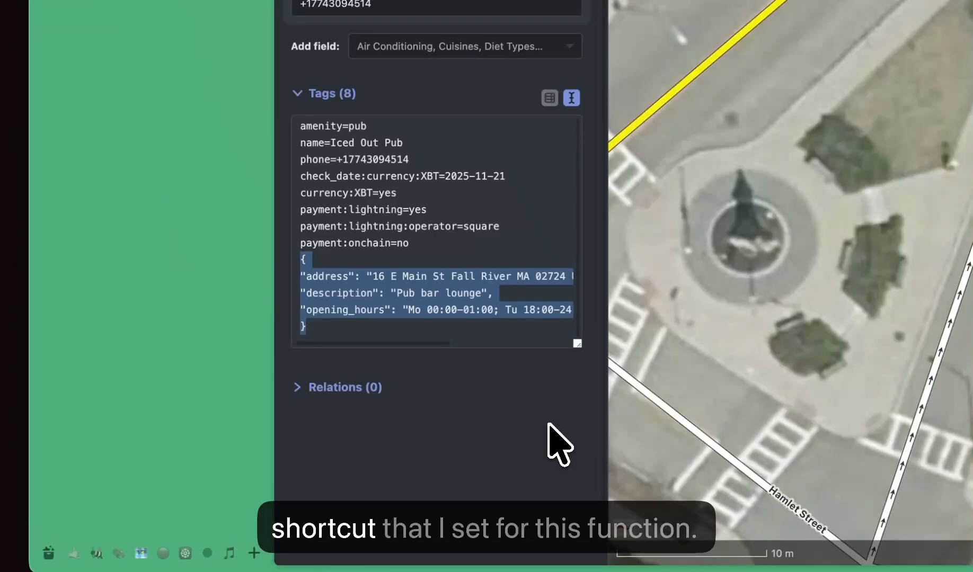
{"action": "key", "text": "alt+equal"}
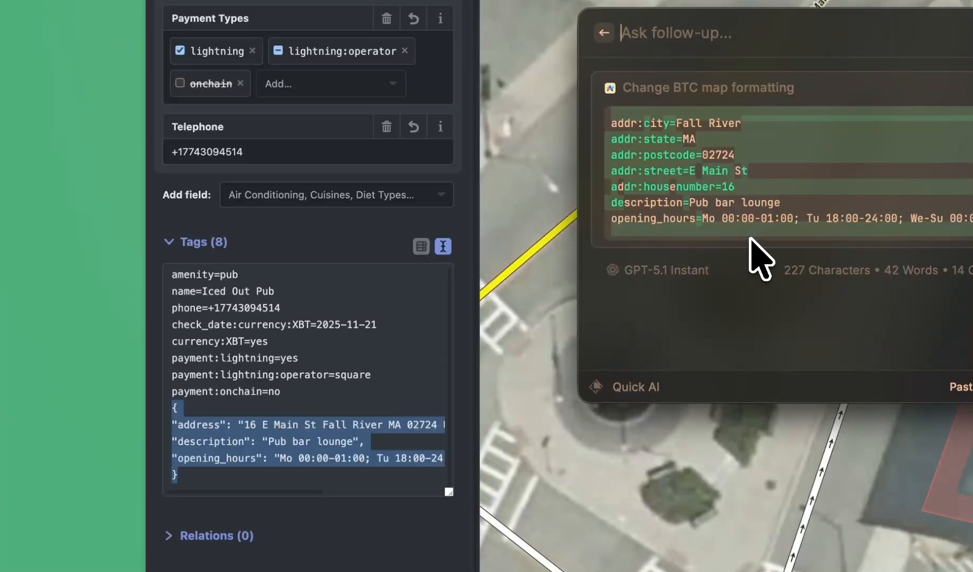
{"action": "key", "text": "Return"}
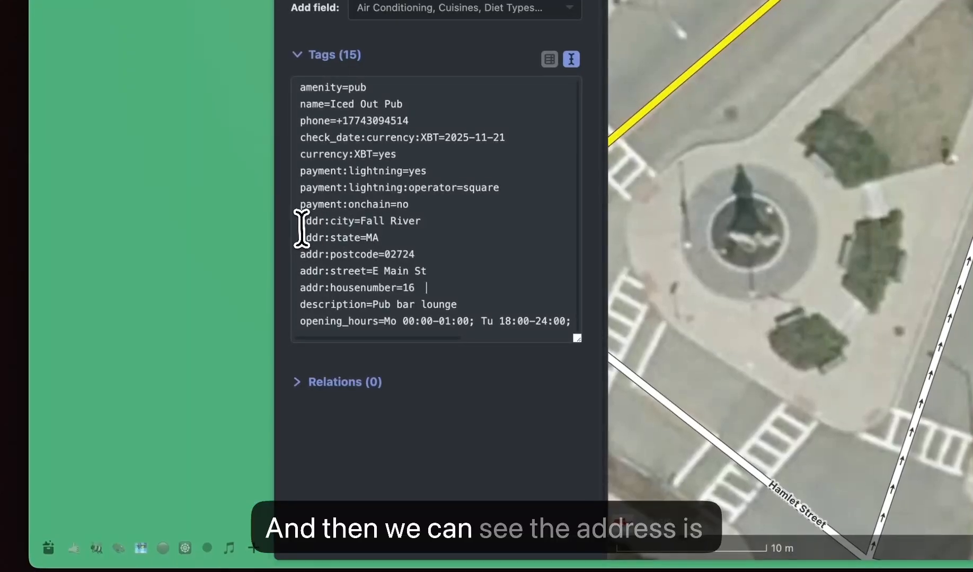
- Examine the reformatted address, hours and description tags and check how they populate the Iced Out Pub fields
{"action": "left_click_drag", "start_coordinate": [299, 223], "coordinate": [622, 406]}
{"action": "left_click", "coordinate": [401, 280]}
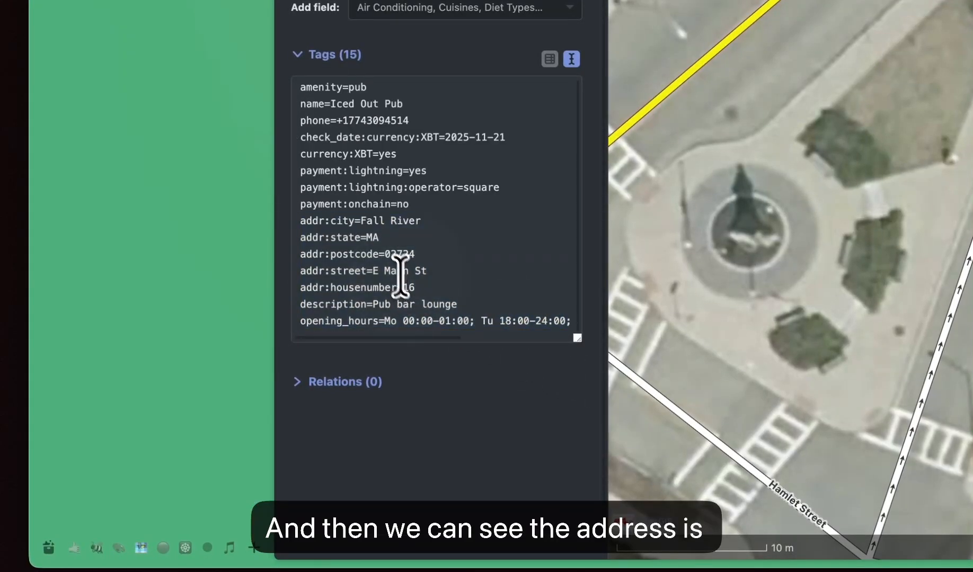
{"action": "left_click_drag", "start_coordinate": [310, 217], "coordinate": [392, 240]}
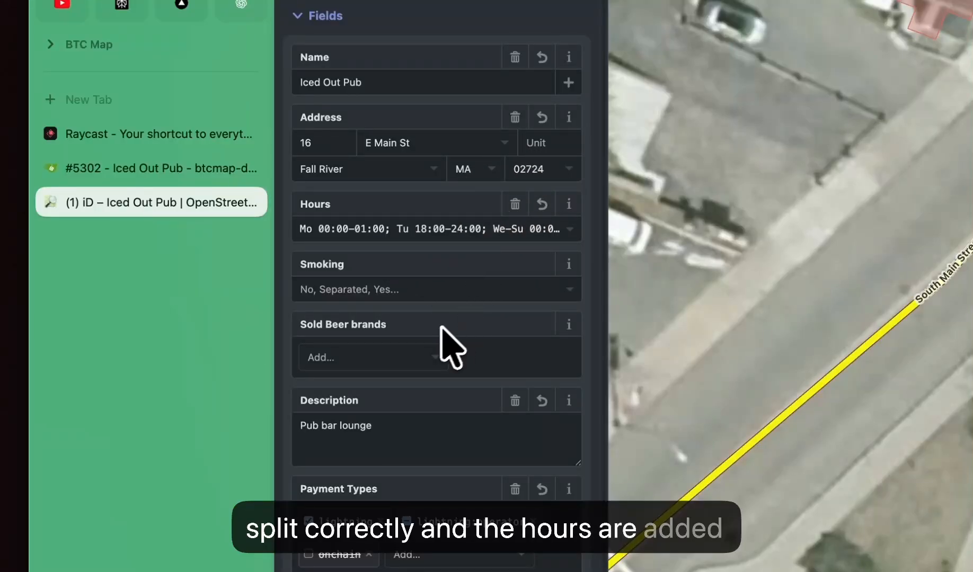
{"action": "scroll", "coordinate": [437, 344], "scroll_direction": "down", "scroll_amount": 4}
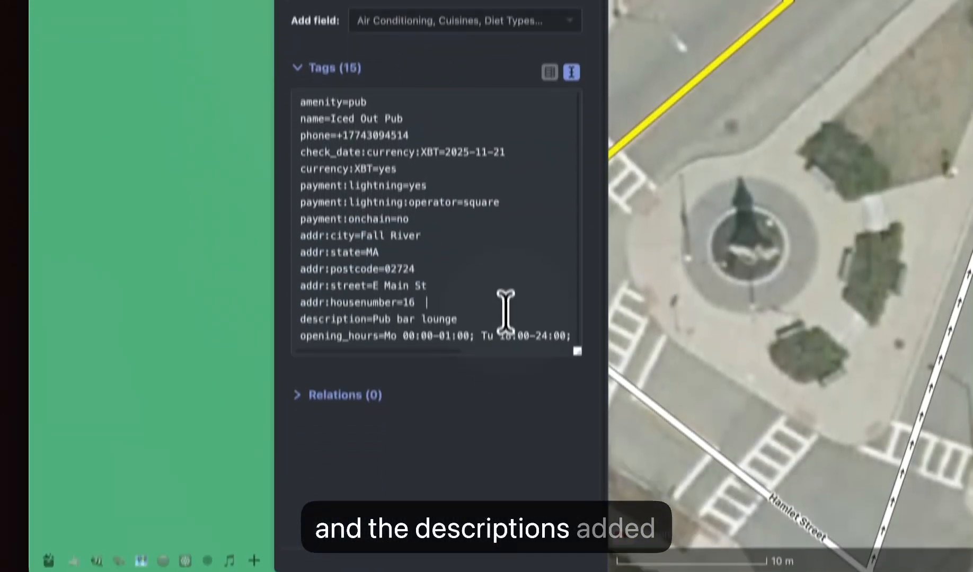
{"action": "left_click", "coordinate": [499, 361]}
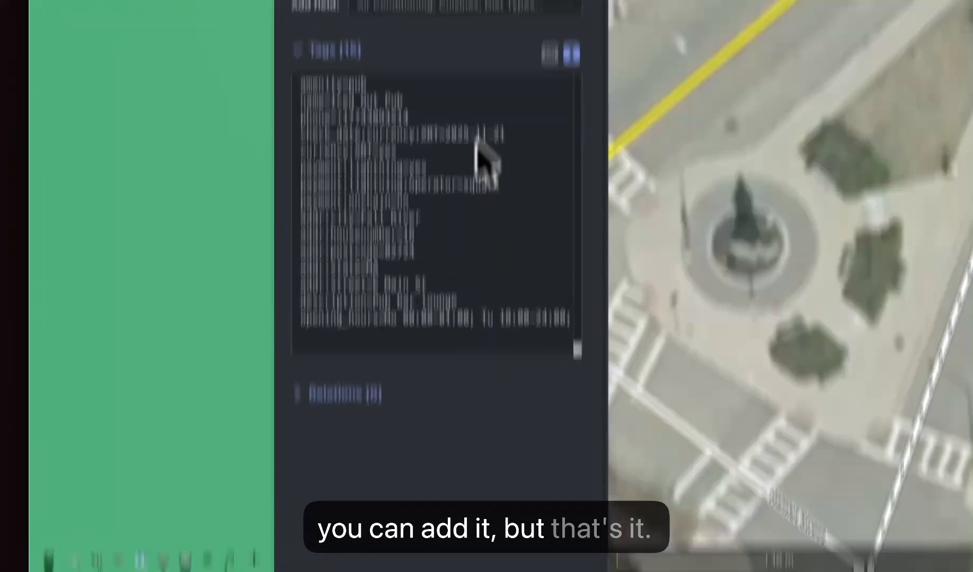
{"action": "scroll", "coordinate": [480, 143], "scroll_direction": "up", "scroll_amount": 5}
{"action": "scroll", "coordinate": [582, 396], "scroll_direction": "down", "scroll_amount": 5}
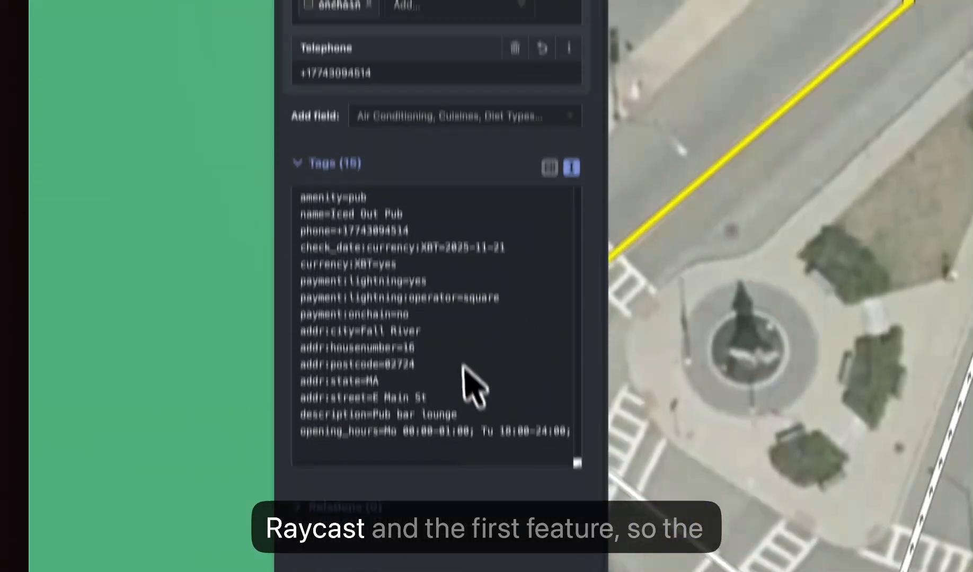
{"action": "scroll", "coordinate": [459, 365], "scroll_direction": "up", "scroll_amount": 4}
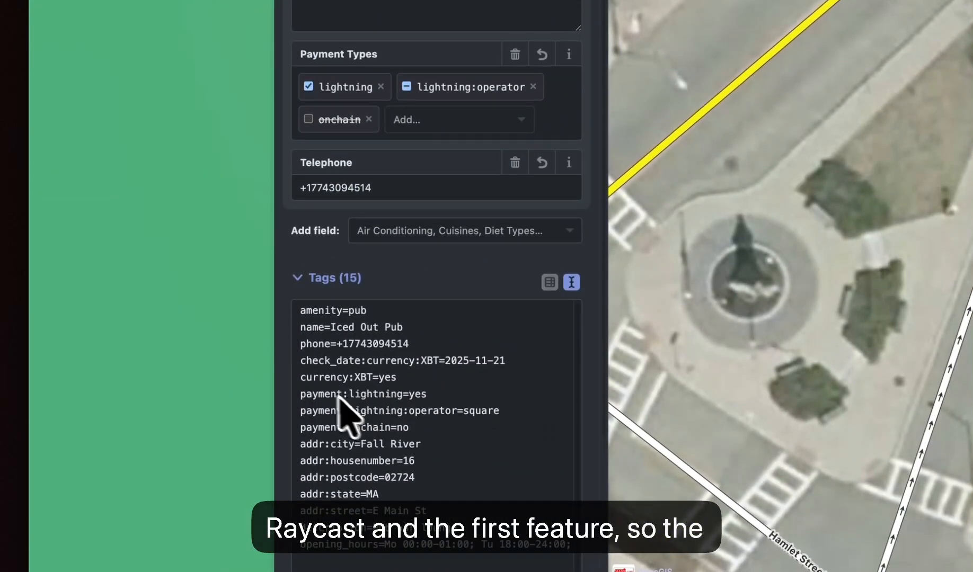
- Switch to Raycast, search for "snipp", look through the snippet commands and open the Create Snippet form
{"action": "key", "text": "super+space"}
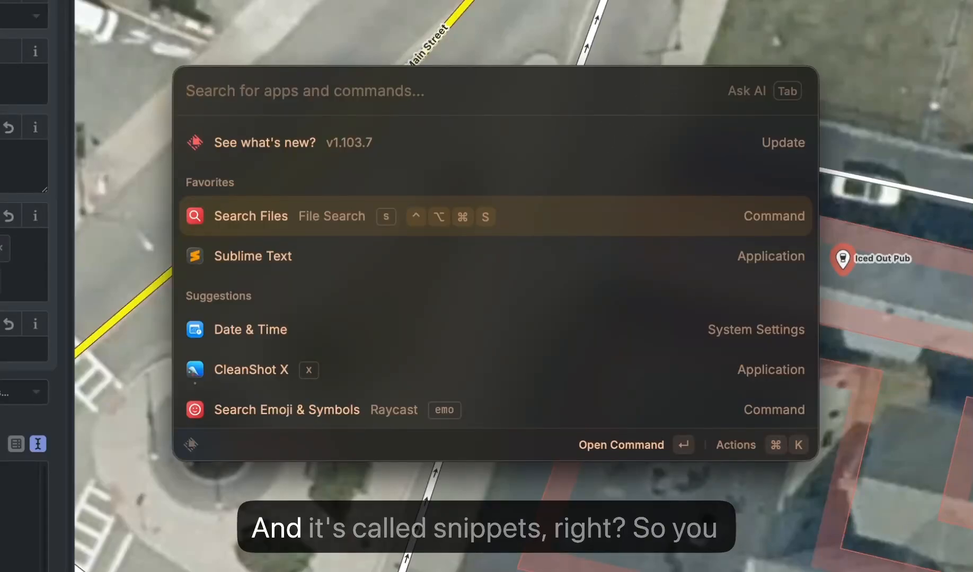
{"action": "type", "text": "snipp"}
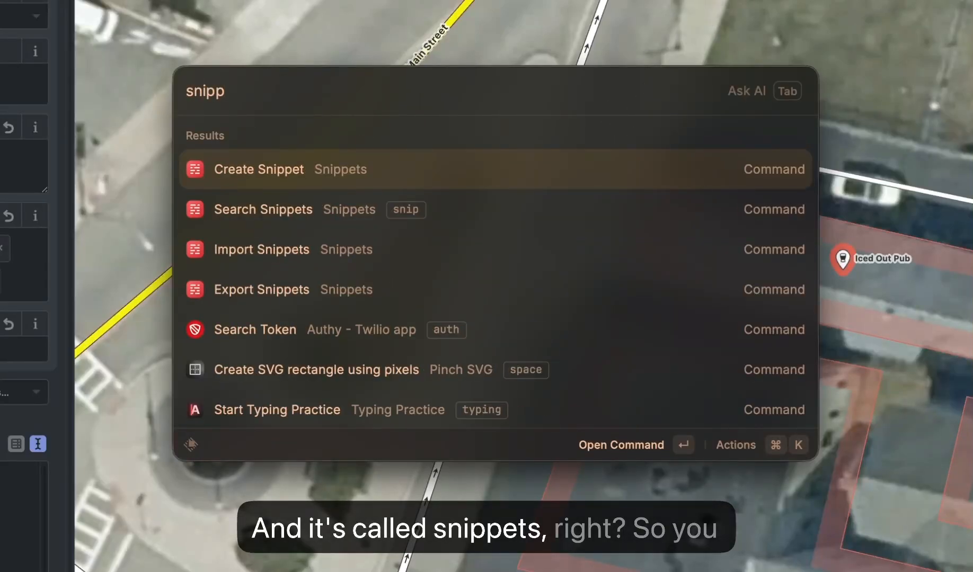
{"action": "key", "text": "Down"}
{"action": "key", "text": "Up"}
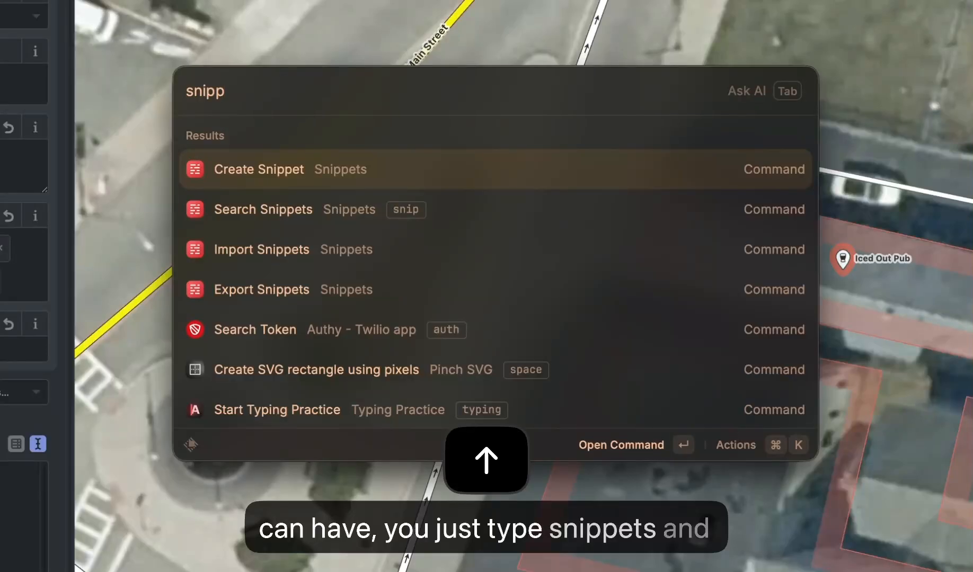
{"action": "key", "text": "Down"}
{"action": "key", "text": "Down"}
{"action": "key", "text": "Down"}
{"action": "key", "text": "Up"}
{"action": "key", "text": "Up"}
{"action": "key", "text": "Up"}
{"action": "key", "text": "Down"}
{"action": "key", "text": "Down"}
{"action": "key", "text": "Up"}
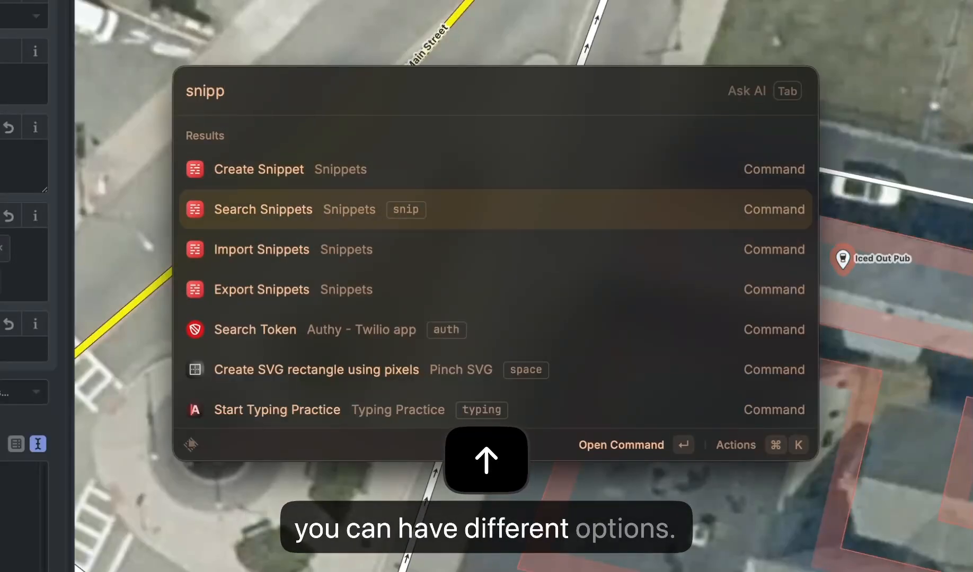
{"action": "key", "text": "Up"}
{"action": "key", "text": "Return"}
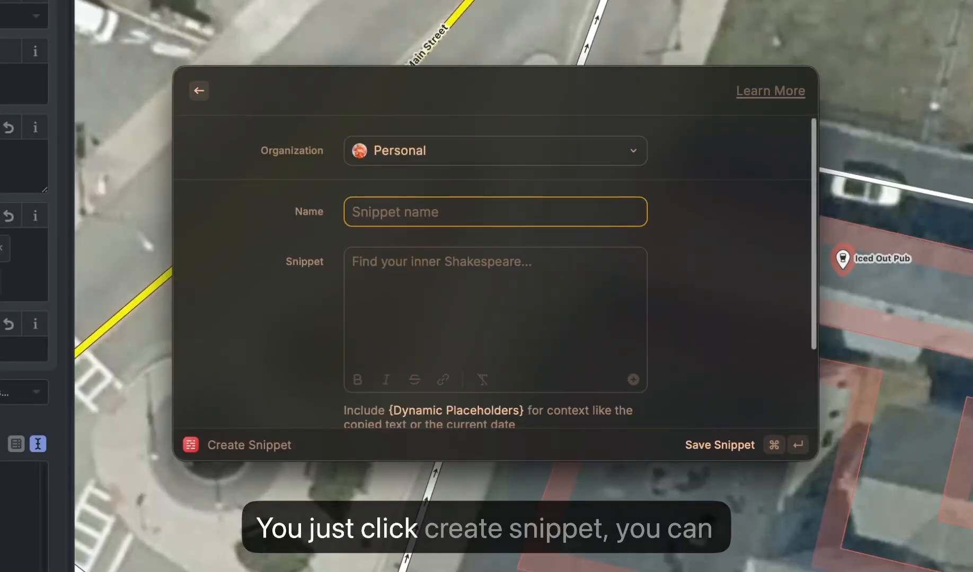
- Name the new snippet "BTC Map" and place the cursor in its empty snippet text
{"action": "type", "text": "asdasd"}
{"action": "key", "text": "super+a"}
{"action": "type", "text": "BTC M"}
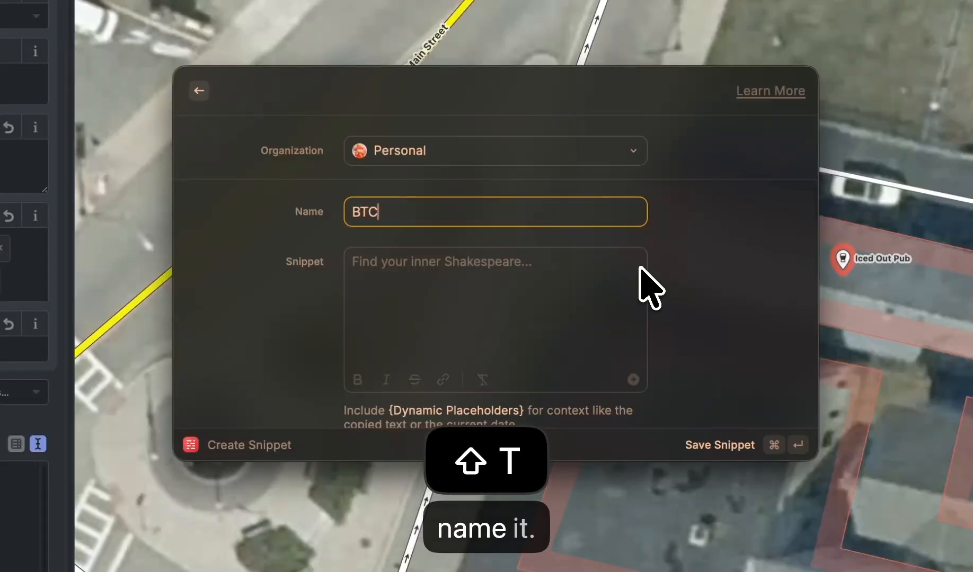
{"action": "scroll", "coordinate": [651, 289], "scroll_direction": "down", "scroll_amount": 4}
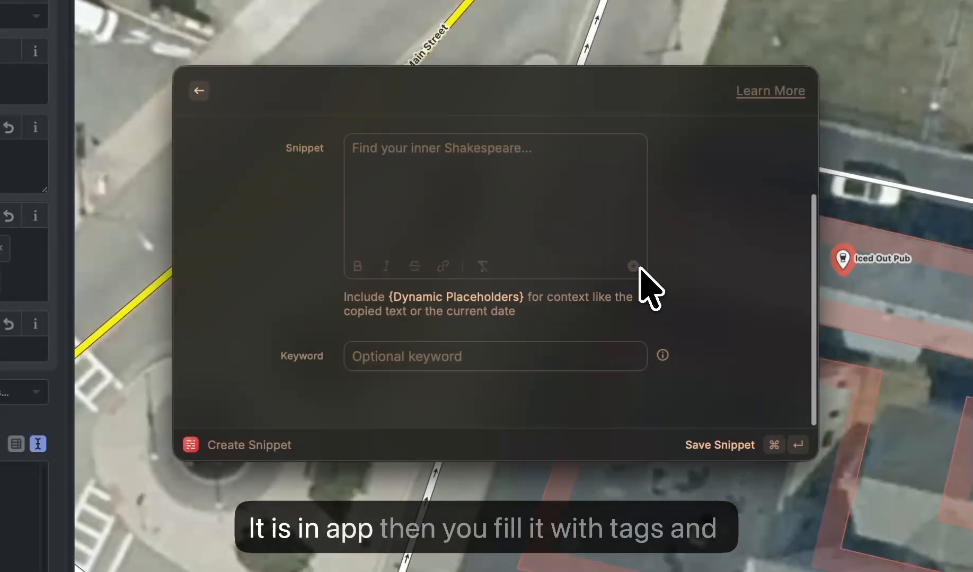
{"action": "left_click", "coordinate": [392, 203]}
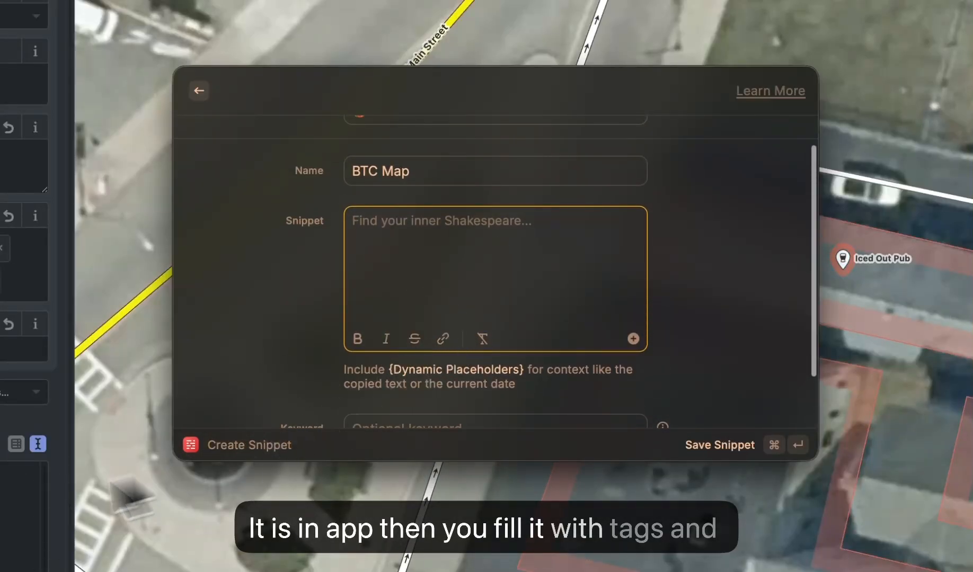
- Try "!f" as the new snippet's keyword, and clear the keyword again
{"action": "scroll", "coordinate": [403, 361], "scroll_direction": "down", "scroll_amount": 3}
{"action": "left_click", "coordinate": [419, 358]}
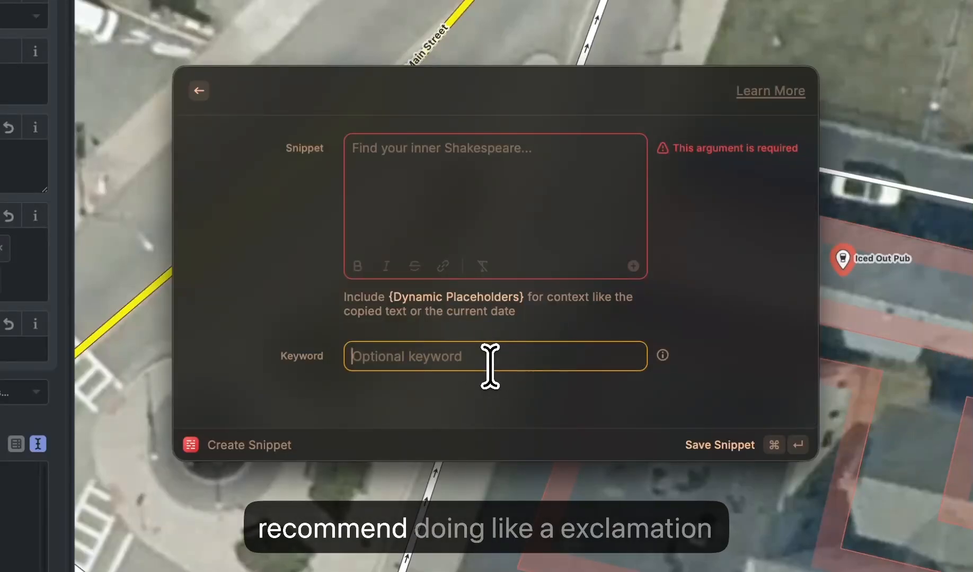
{"action": "type", "text": "!"}
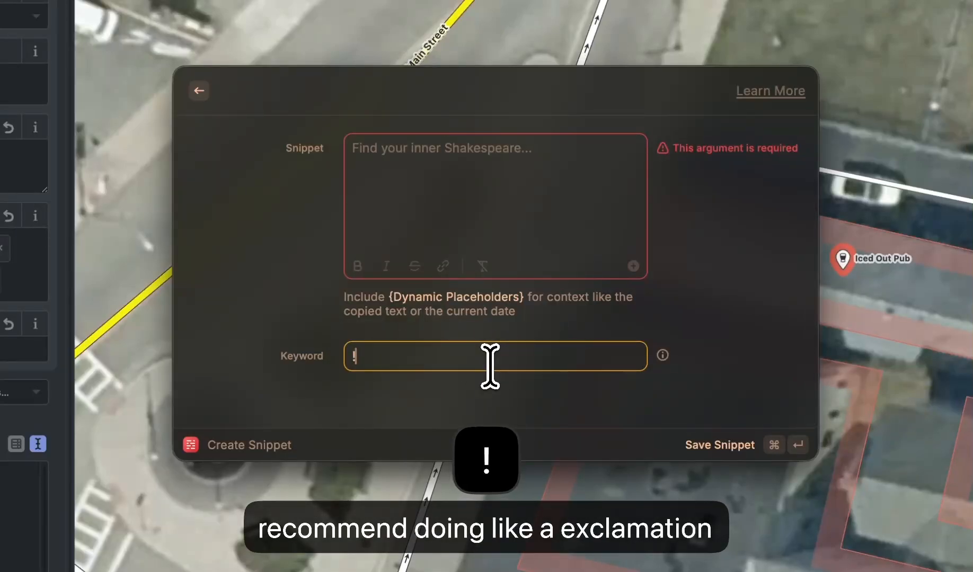
{"action": "type", "text": "f"}
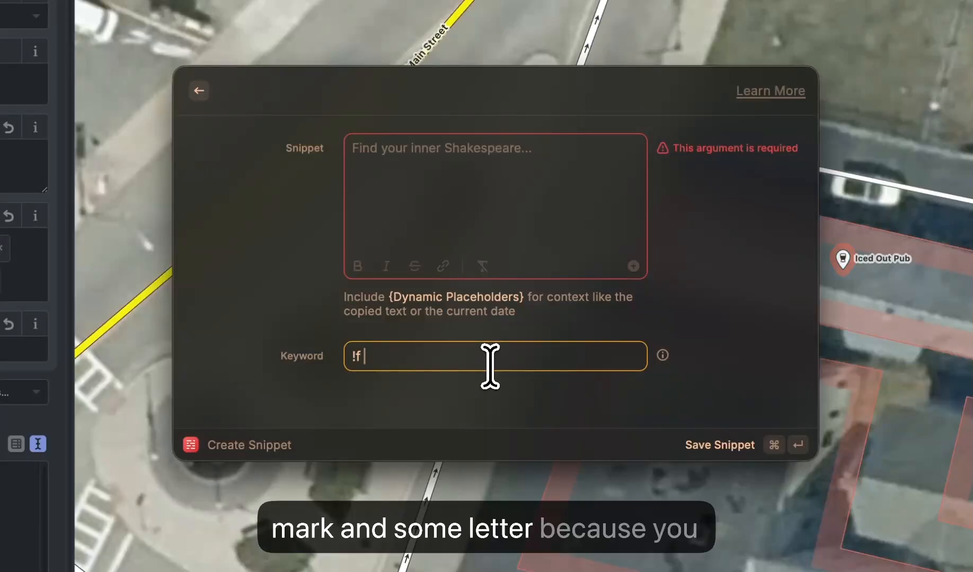
{"action": "key", "text": "shift+Left"}
{"action": "key", "text": "shift+Left"}
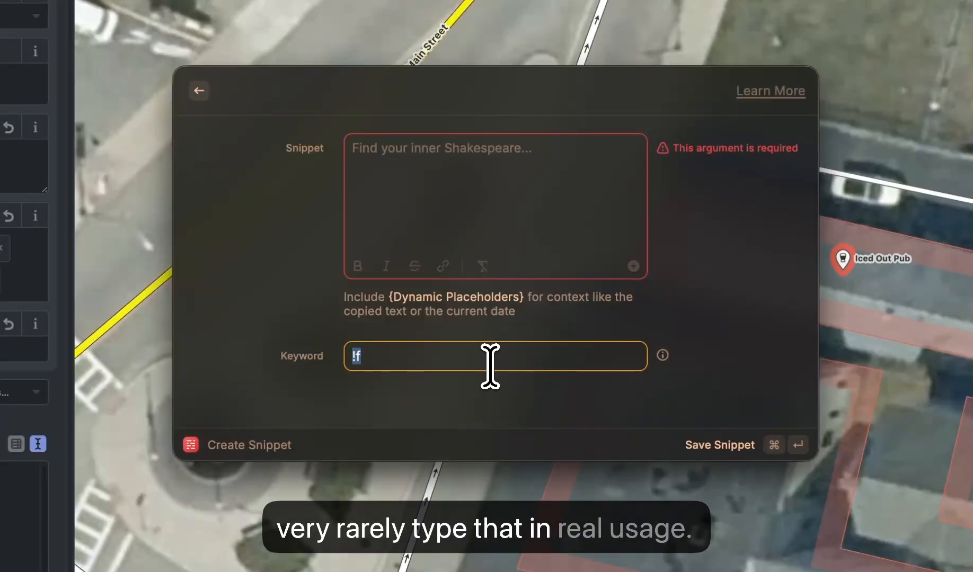
{"action": "key", "text": "Right"}
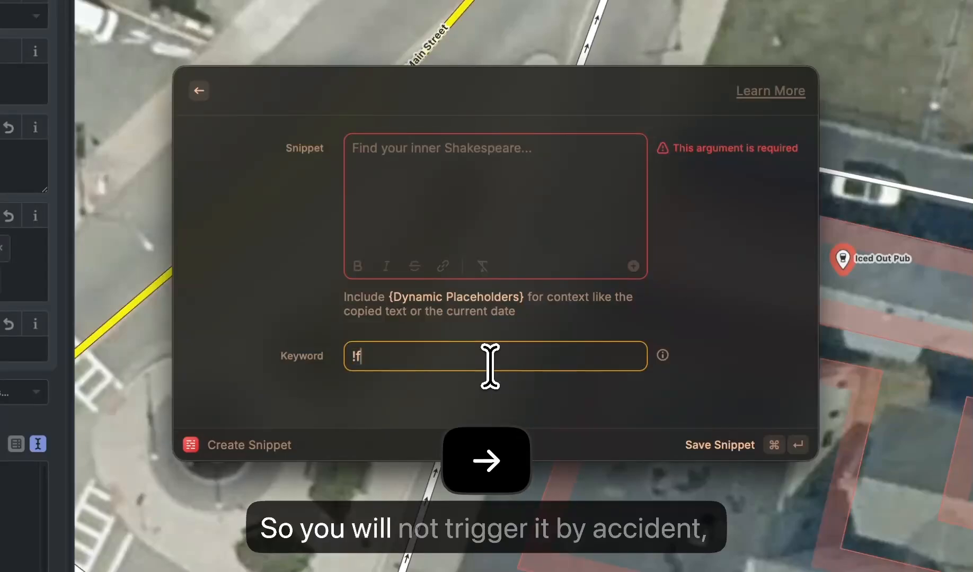
{"action": "key", "text": "Left"}
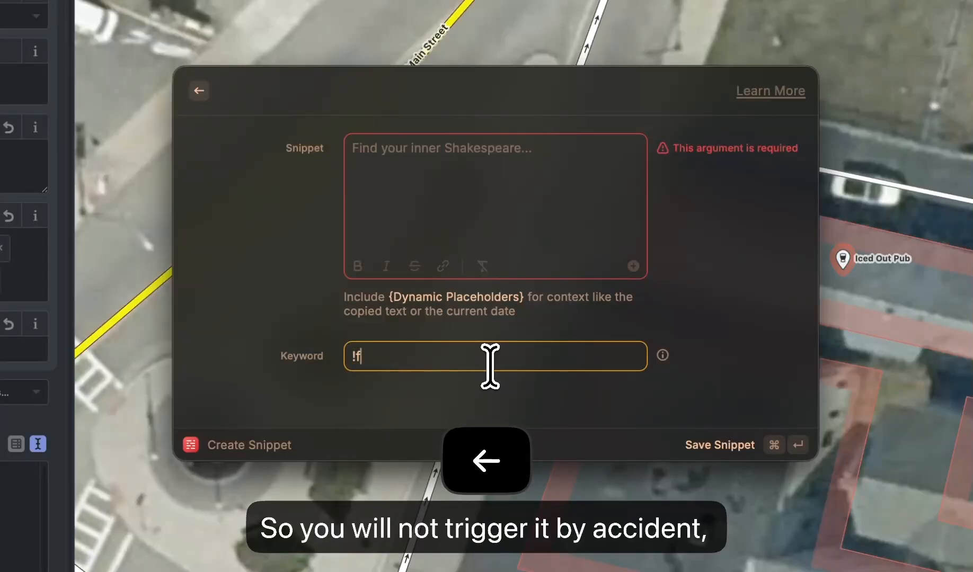
{"action": "key", "text": "Right"}
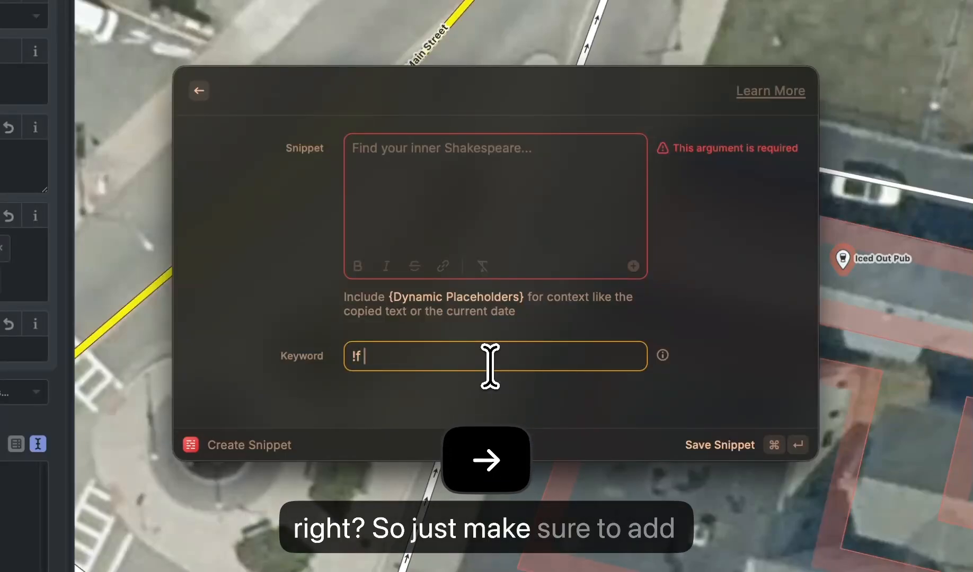
{"action": "key", "text": "BackSpace"}
{"action": "key", "text": "BackSpace"}
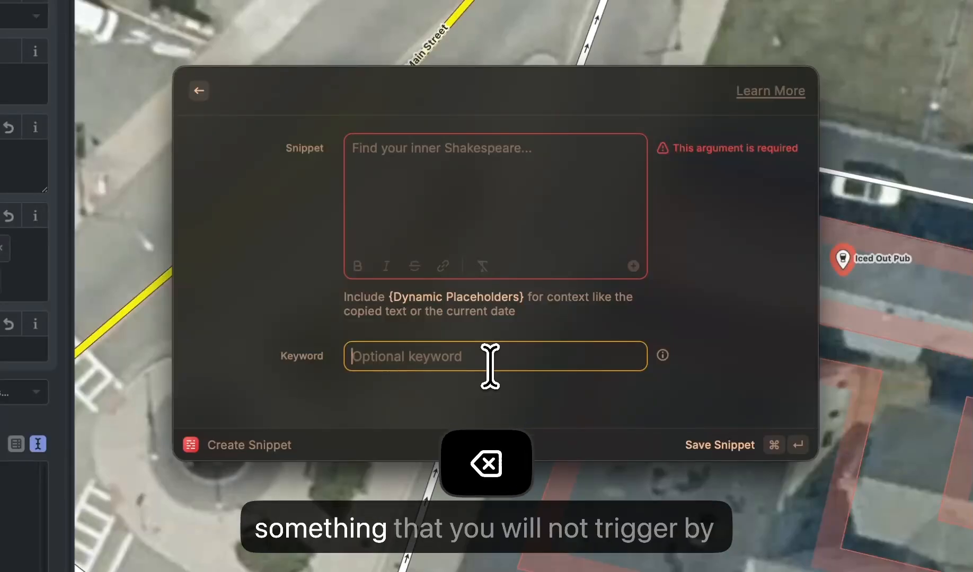
{"action": "scroll", "coordinate": [477, 360], "scroll_direction": "up", "scroll_amount": 5}
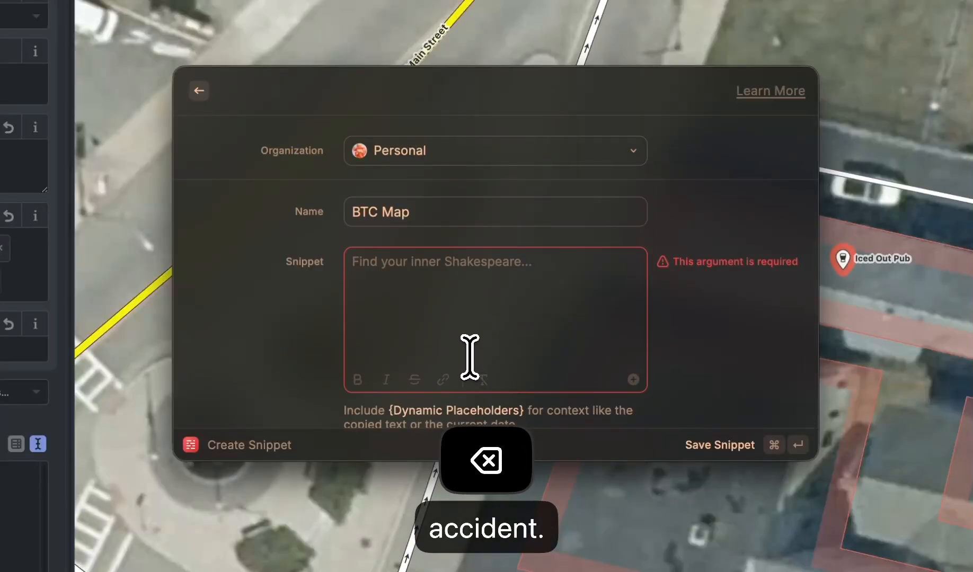
- Leave the new snippet form, open Search Snippets and review the tag lines of the btcmap - square snippet
{"action": "left_click", "coordinate": [198, 90]}
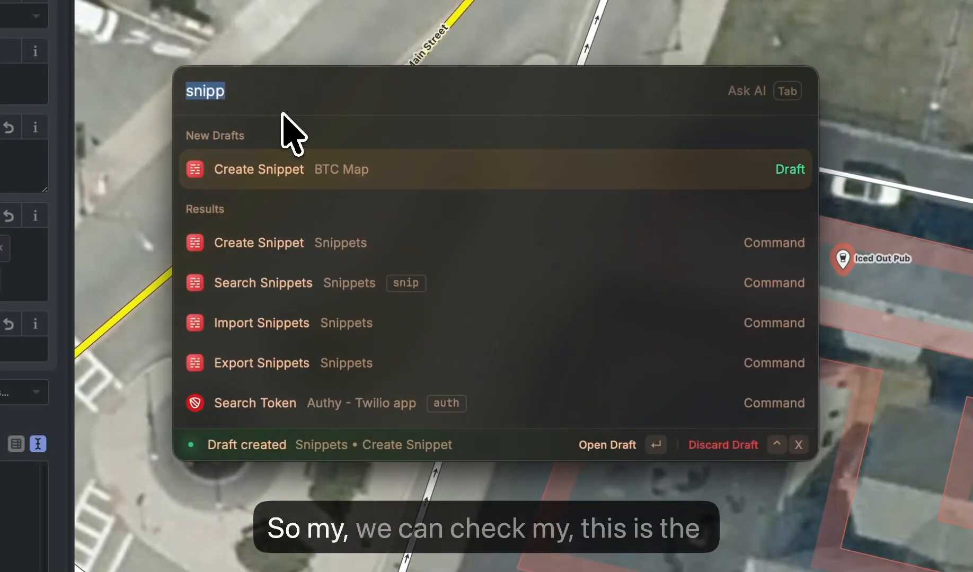
{"action": "key", "text": "Down"}
{"action": "key", "text": "Down"}
{"action": "key", "text": "Return"}
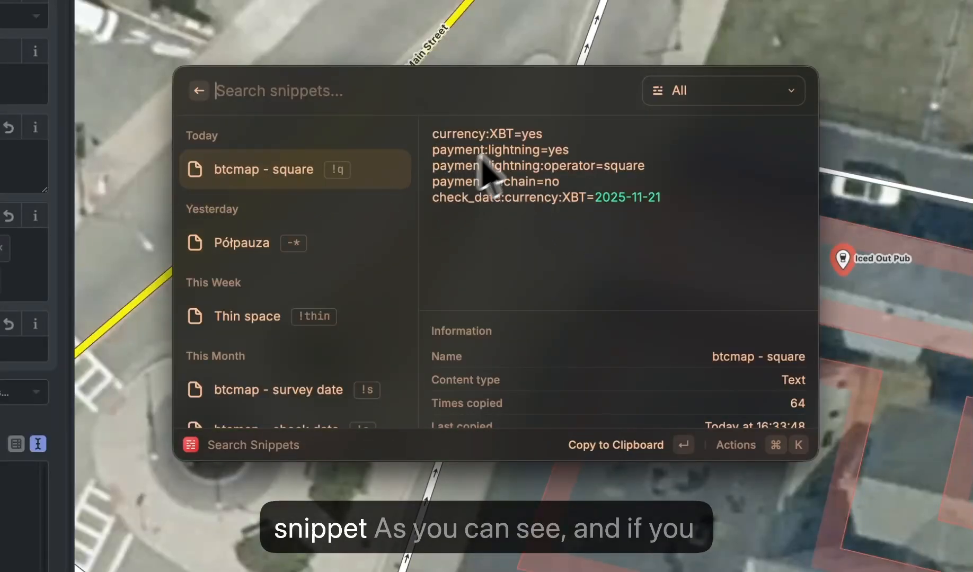
{"action": "left_click_drag", "start_coordinate": [436, 139], "coordinate": [700, 218]}
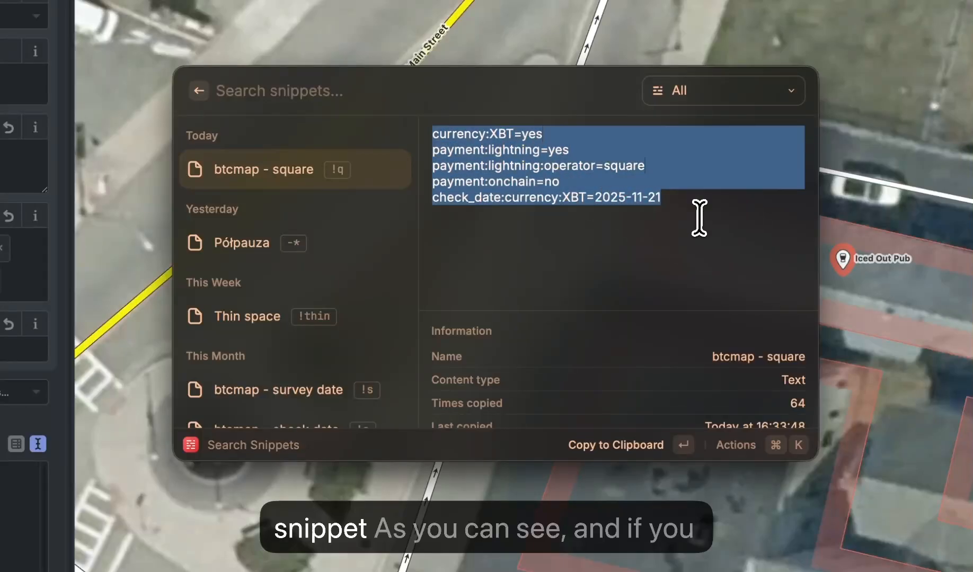
{"action": "left_click", "coordinate": [642, 289]}
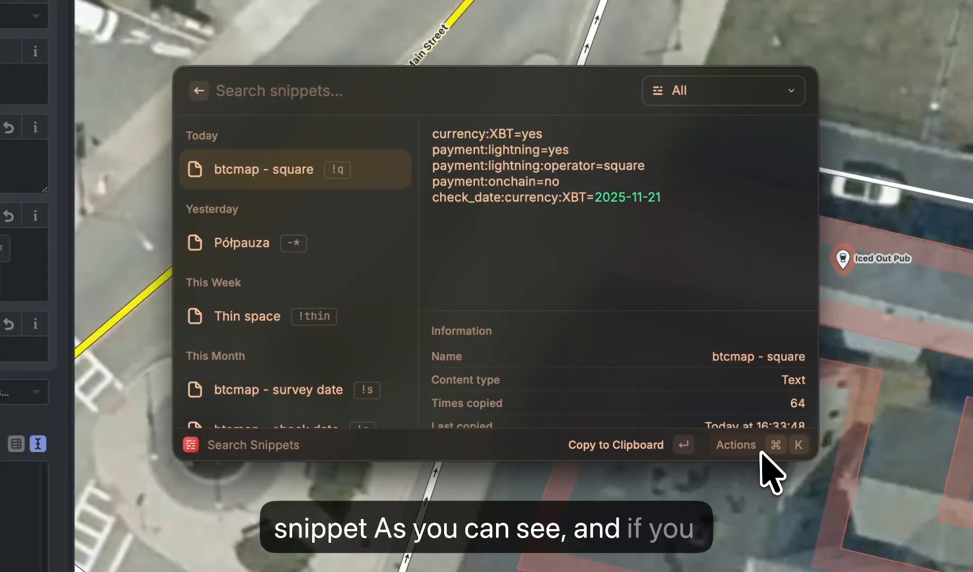
- Open the btcmap - square snippet for editing and select its {date format="yyyy-MM-dd"} placeholder to inspect it
{"action": "key", "text": "super+k"}
{"action": "key", "text": "Down"}
{"action": "key", "text": "Down"}
{"action": "key", "text": "Down"}
{"action": "key", "text": "Return"}
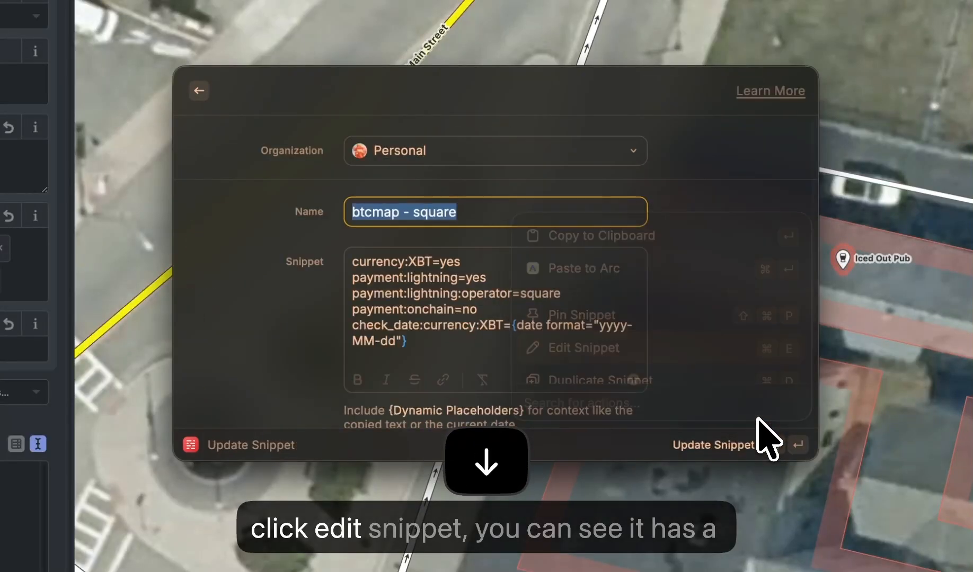
{"action": "left_click", "coordinate": [518, 325]}
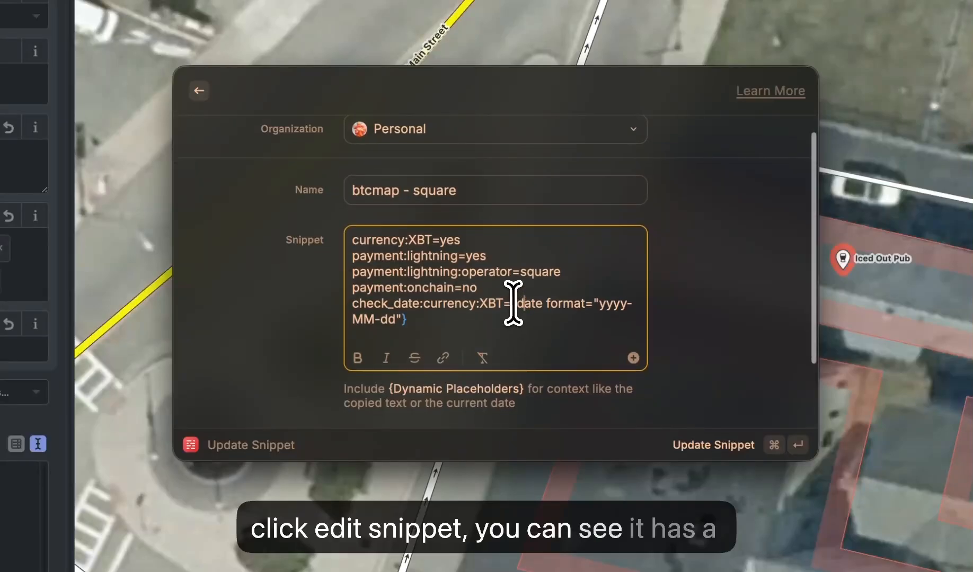
{"action": "left_click_drag", "start_coordinate": [530, 303], "coordinate": [576, 322]}
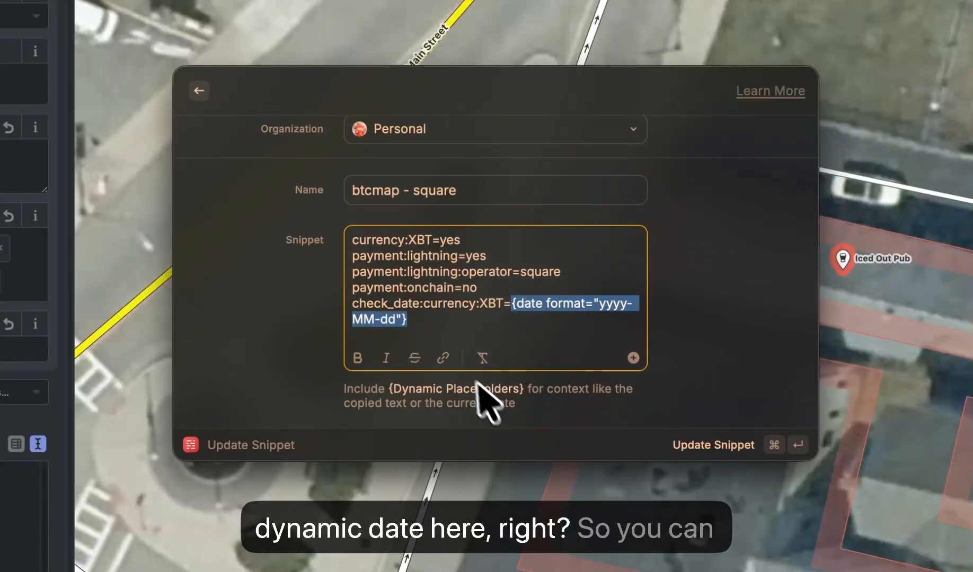
- Start a dynamic placeholder on a new line below the check date, browse the available placeholder types, and delete it
{"action": "left_click", "coordinate": [471, 330]}
{"action": "key", "text": "Return"}
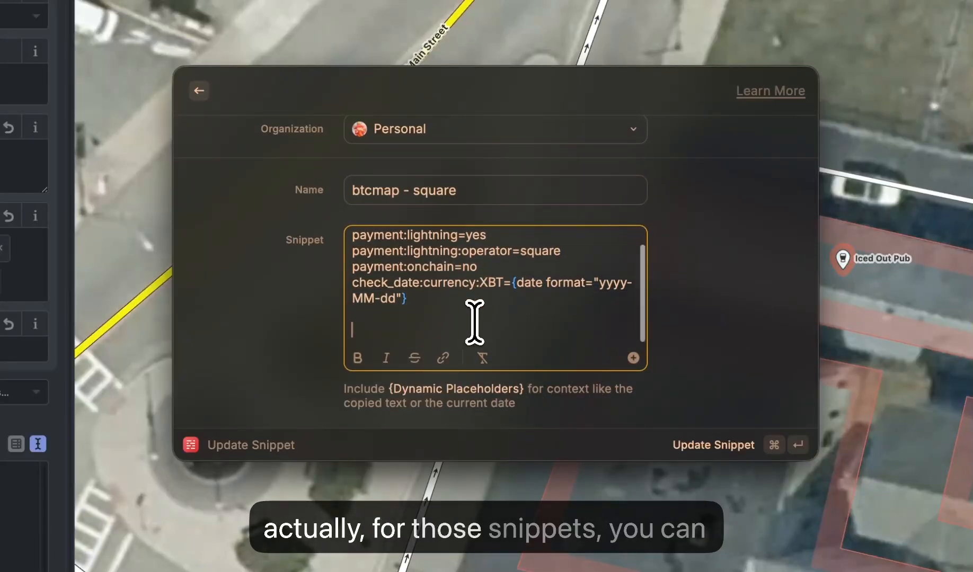
{"action": "type", "text": "{"}
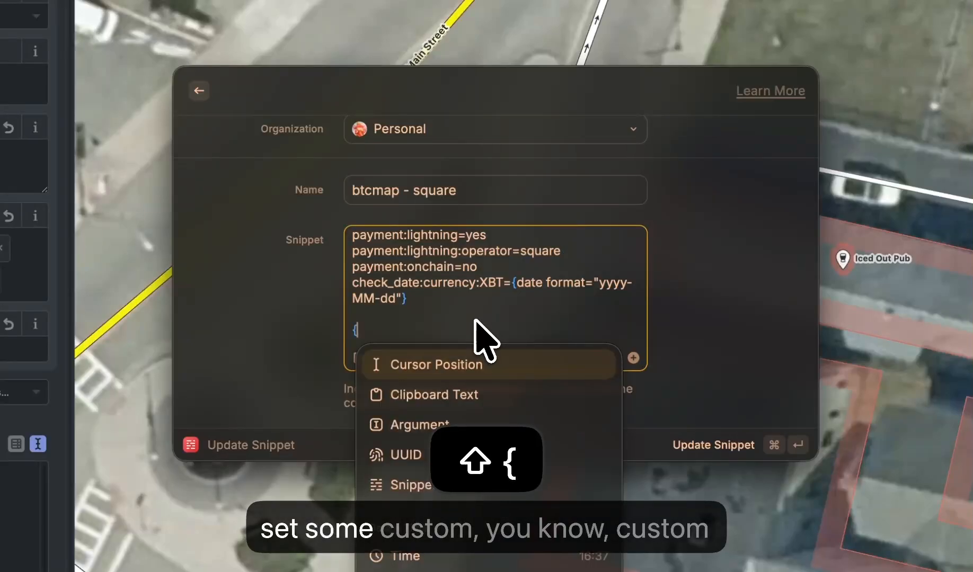
{"action": "key", "text": "Down"}
{"action": "key", "text": "Down"}
{"action": "key", "text": "Down"}
{"action": "key", "text": "Down"}
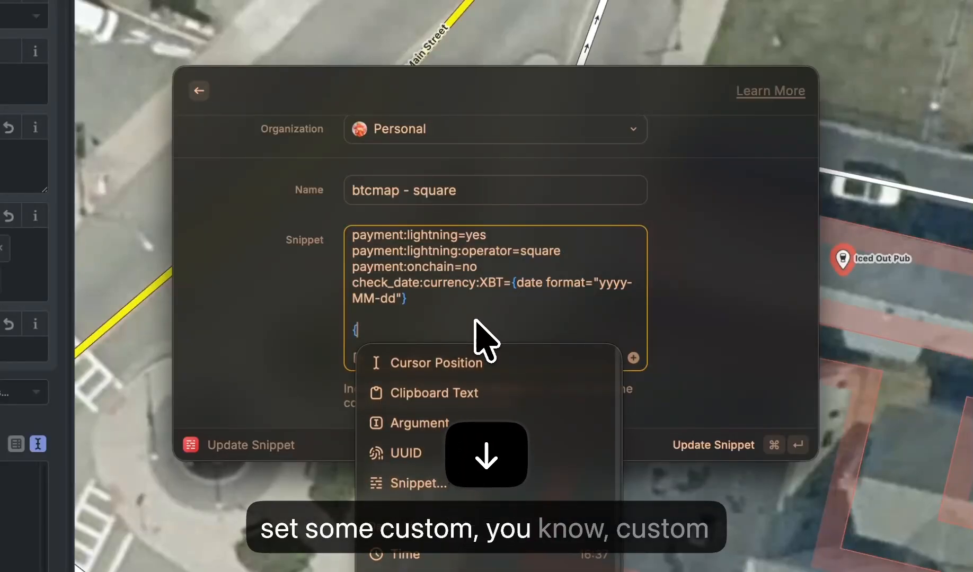
{"action": "key", "text": "Down"}
{"action": "left_click", "coordinate": [665, 308]}
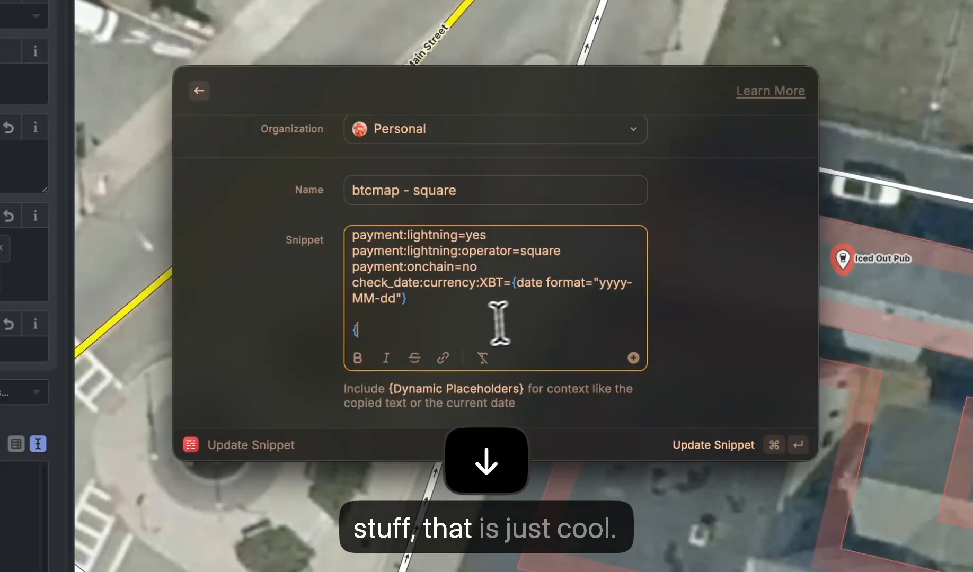
{"action": "left_click", "coordinate": [487, 322]}
{"action": "key", "text": "BackSpace"}
{"action": "key", "text": "BackSpace"}
{"action": "key", "text": "BackSpace"}
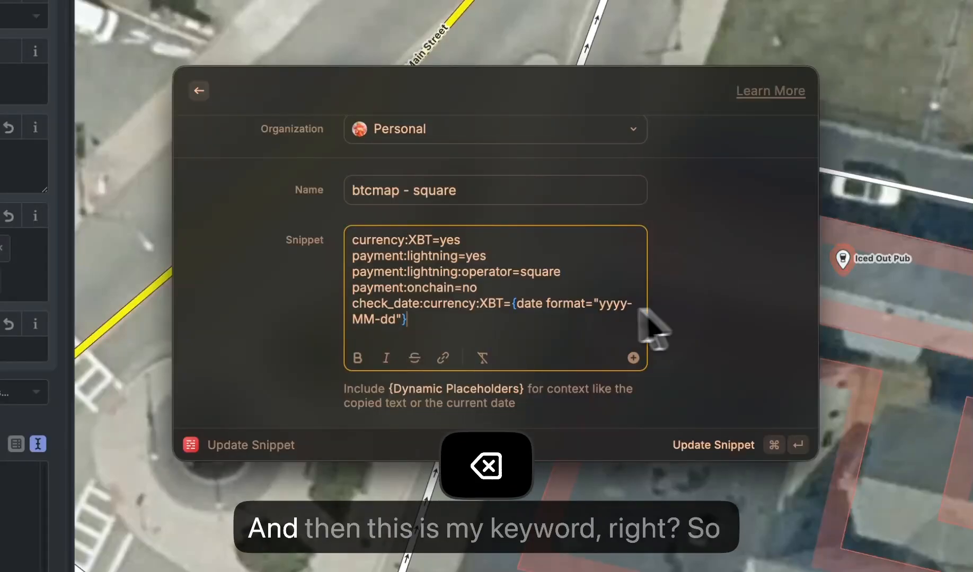
- Check the keyword of the btcmap - square snippet, leave the snippet form and close the launcher
{"action": "scroll", "coordinate": [647, 326], "scroll_direction": "down", "scroll_amount": 3}
{"action": "key", "text": "Tab"}
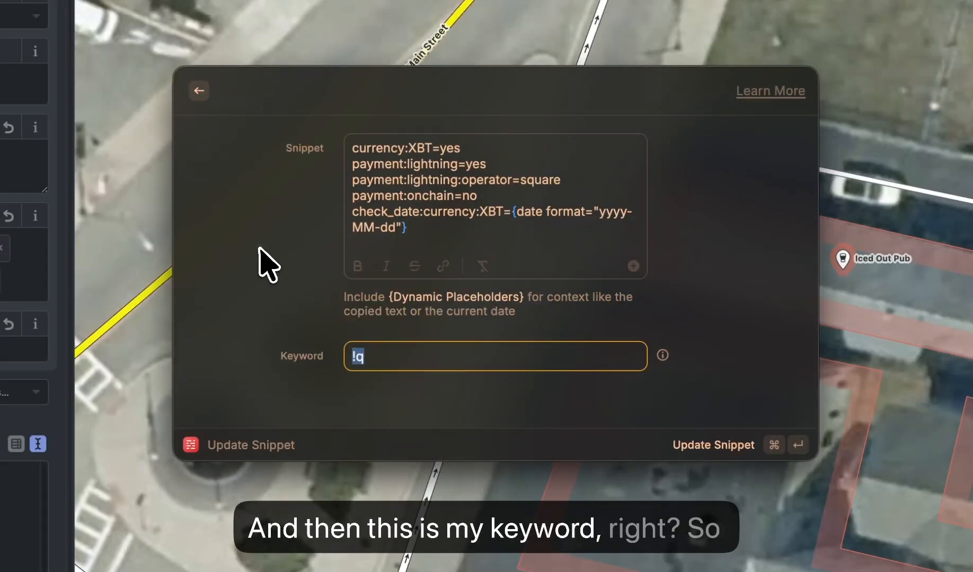
{"action": "scroll", "coordinate": [260, 228], "scroll_direction": "up", "scroll_amount": 3}
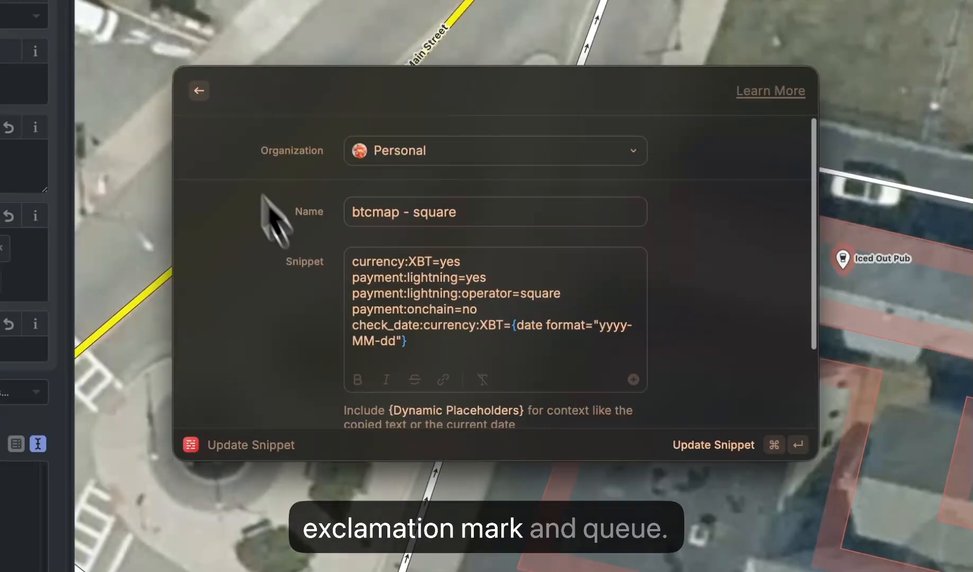
{"action": "left_click", "coordinate": [199, 91]}
{"action": "left_click", "coordinate": [199, 91]}
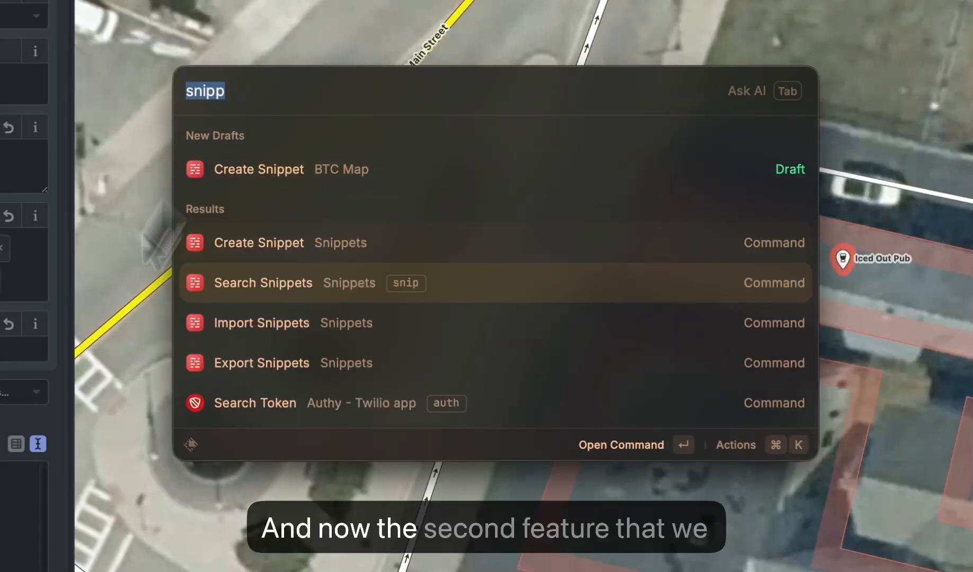
{"action": "key", "text": "Escape"}
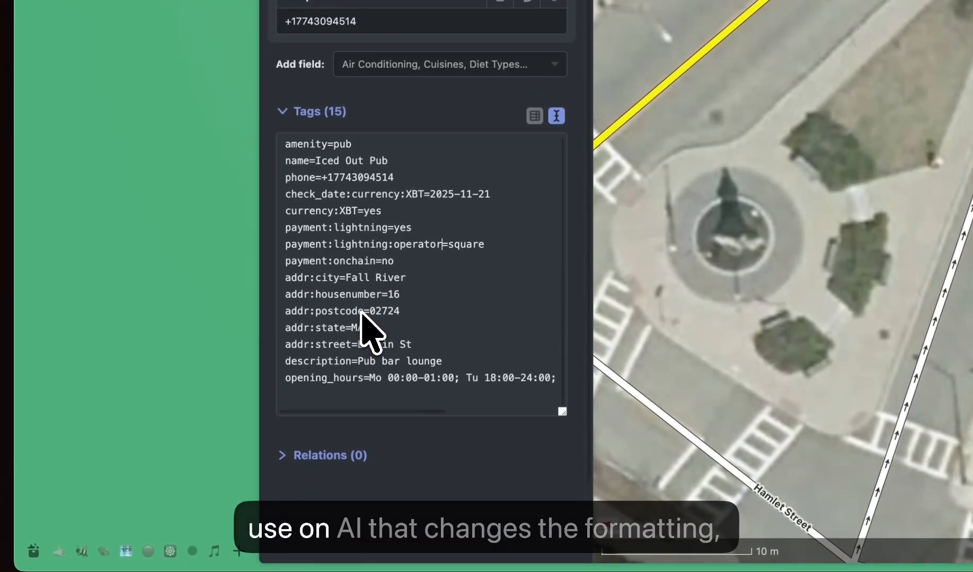
- Reopen the Raycast launcher, search for "ai com" and open Search AI Commands
{"action": "key", "text": "super+space"}
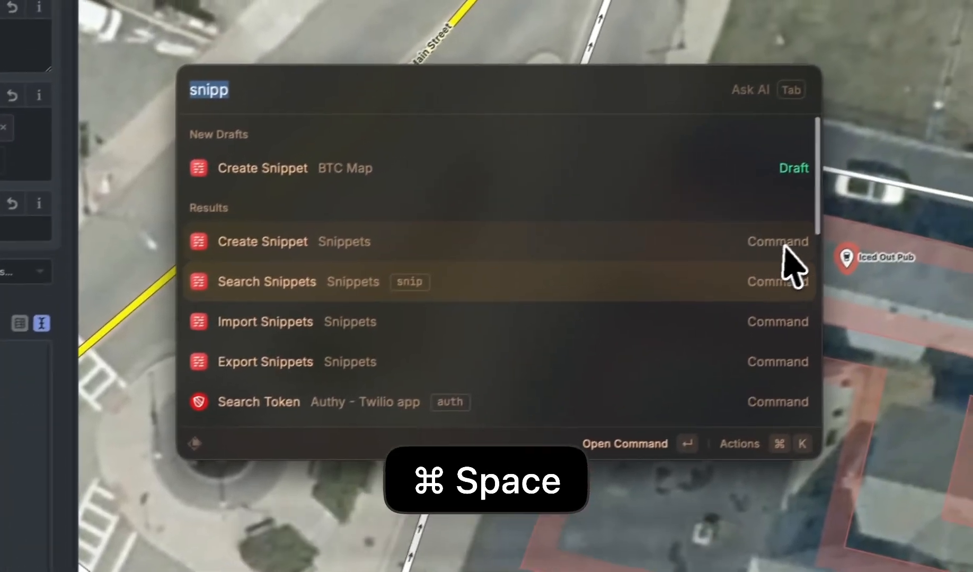
{"action": "key", "text": "BackSpace"}
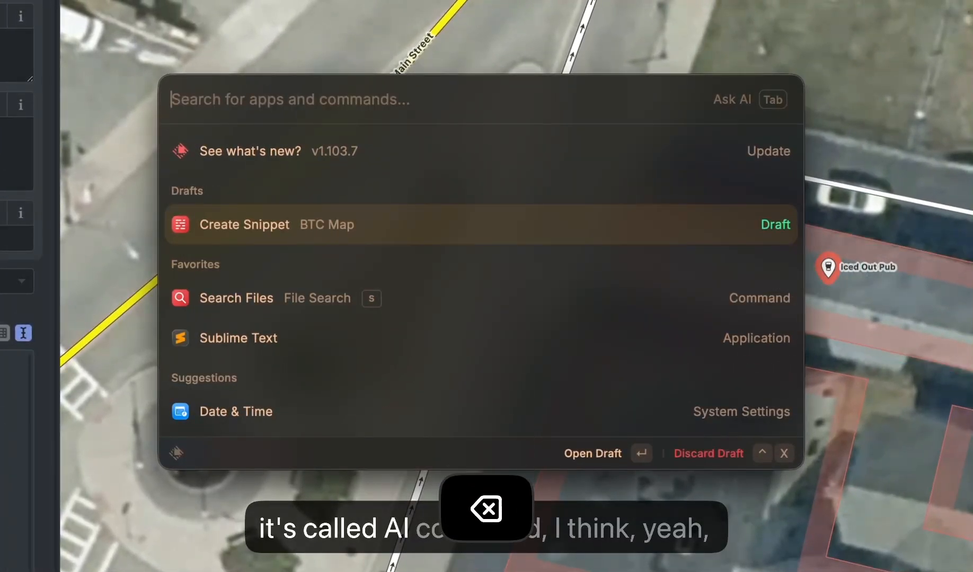
{"action": "type", "text": "c"}
{"action": "key", "text": "BackSpace"}
{"action": "type", "text": "ai com"}
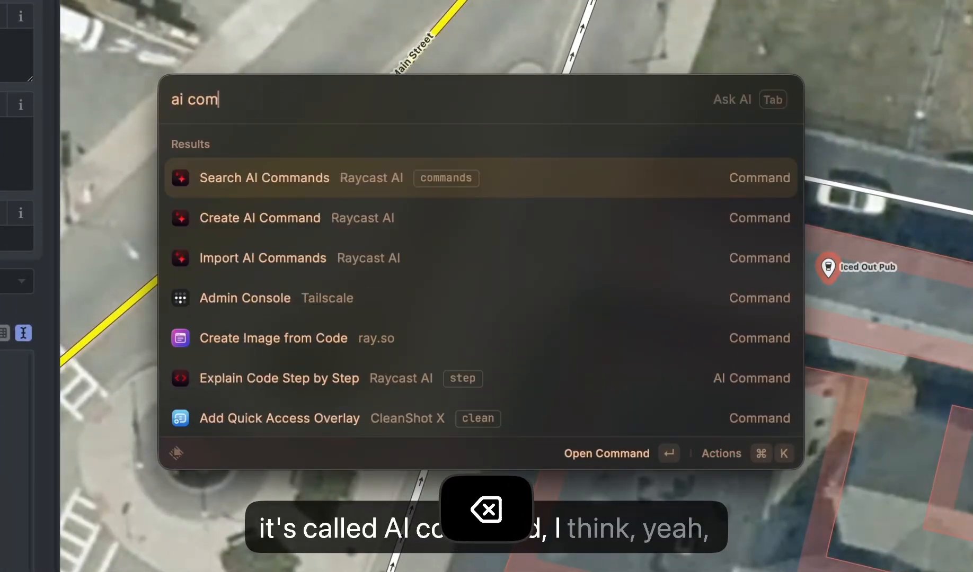
{"action": "key", "text": "Down"}
{"action": "key", "text": "Up"}
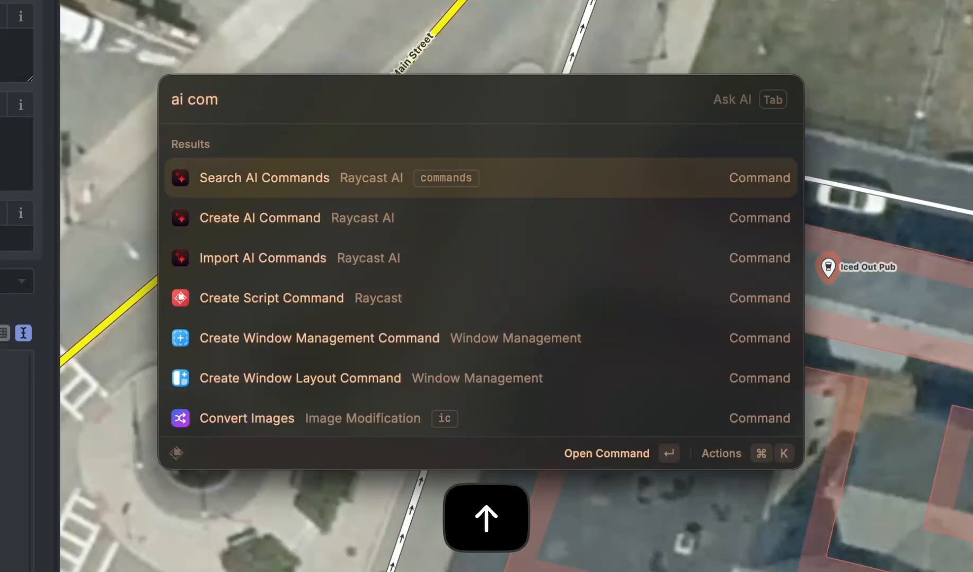
{"action": "key", "text": "Return"}
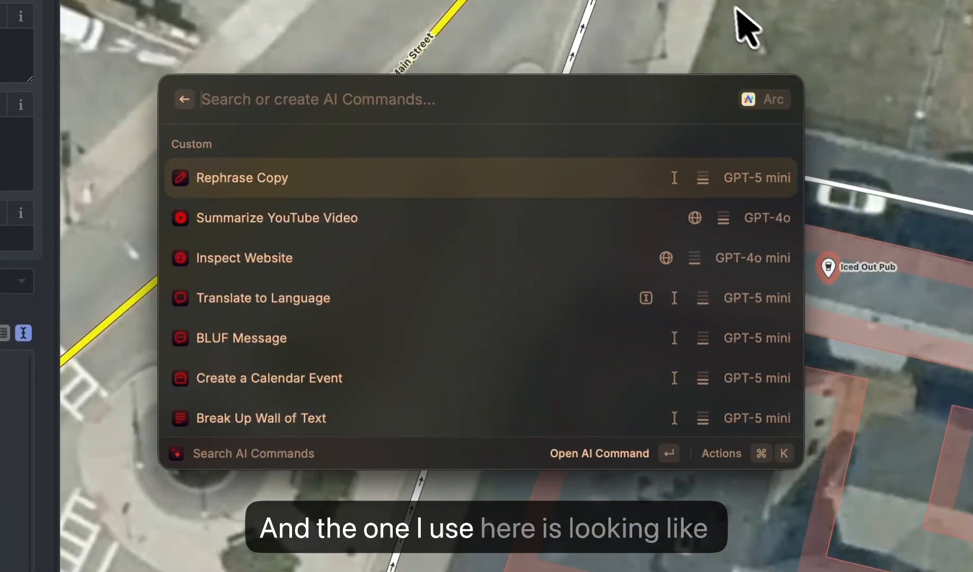
- Find the Change BTC map formatting command by searching for "btc" and open it for editing
{"action": "type", "text": "btc"}
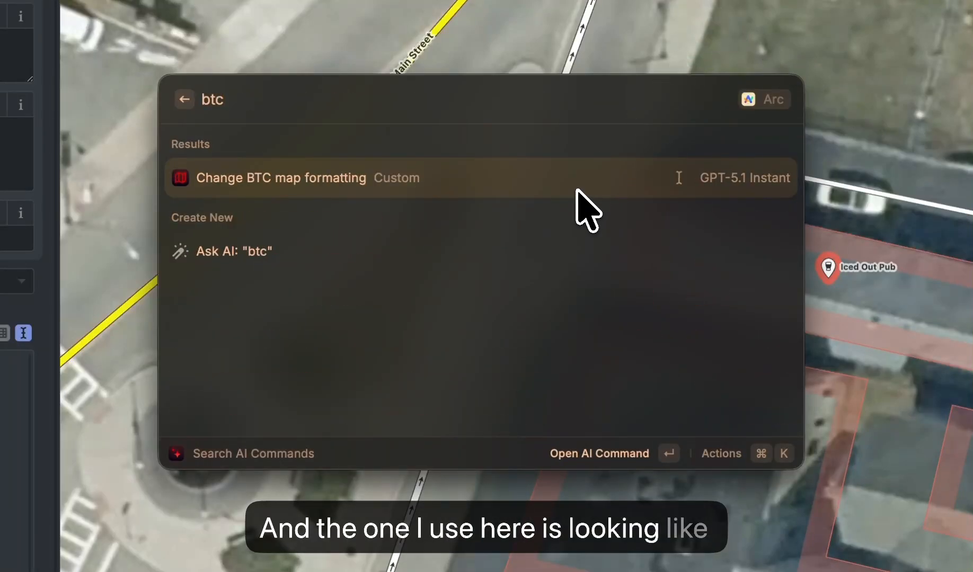
{"action": "key", "text": "super+k"}
{"action": "key", "text": "Down"}
{"action": "key", "text": "Down"}
{"action": "key", "text": "Down"}
{"action": "key", "text": "Down"}
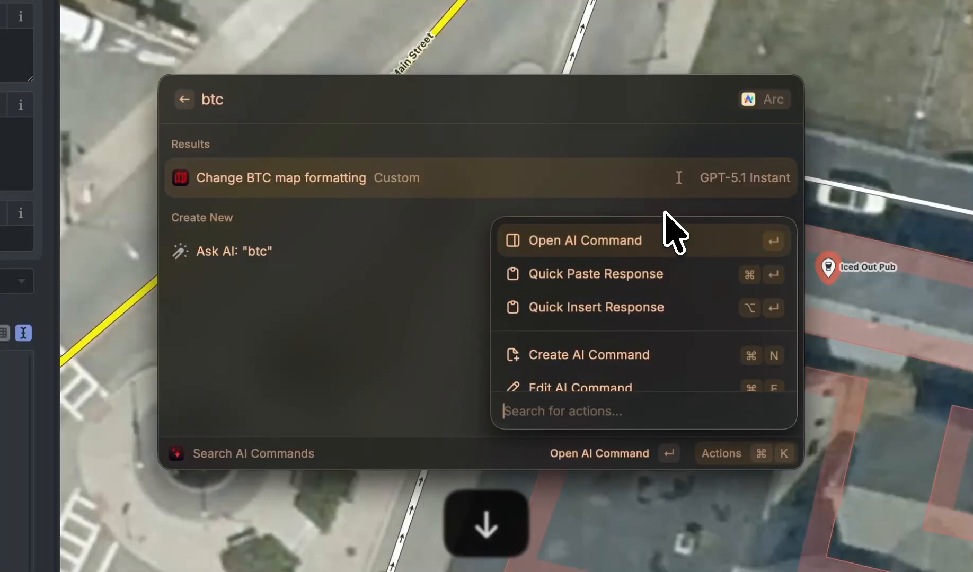
{"action": "key", "text": "Return"}
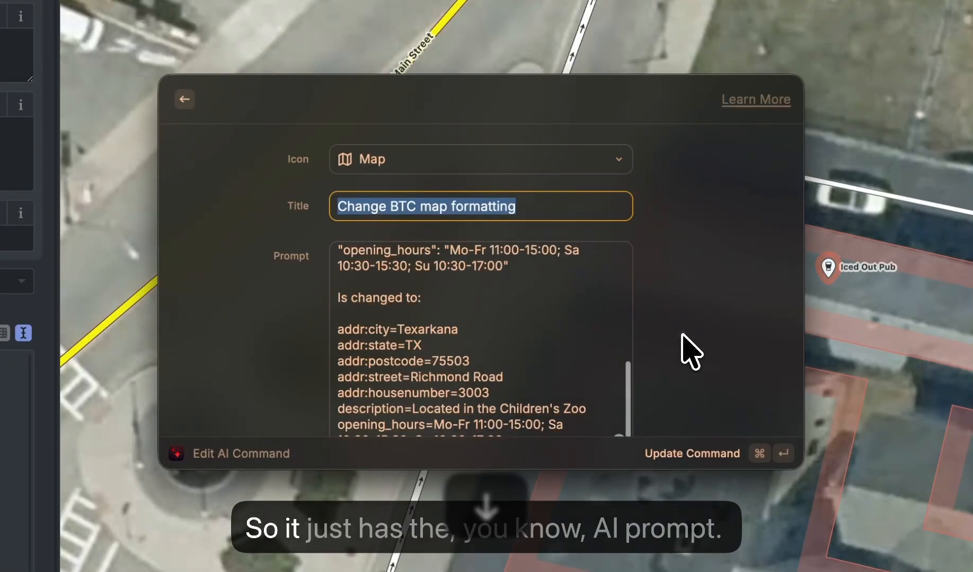
- Review the prompt's numbered formatting rules, highlighting the {selection} placeholder and the "Remove icon_url field" rule
{"action": "scroll", "coordinate": [692, 275], "scroll_direction": "down", "scroll_amount": 5}
{"action": "scroll", "coordinate": [636, 297], "scroll_direction": "up", "scroll_amount": 5}
{"action": "left_click", "coordinate": [578, 332]}
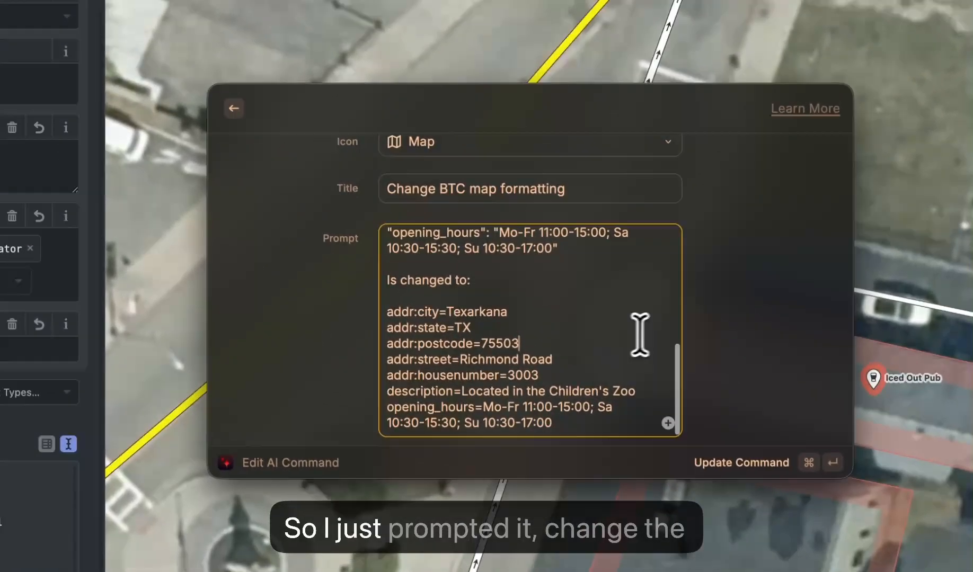
{"action": "scroll", "coordinate": [592, 344], "scroll_direction": "up", "scroll_amount": 10}
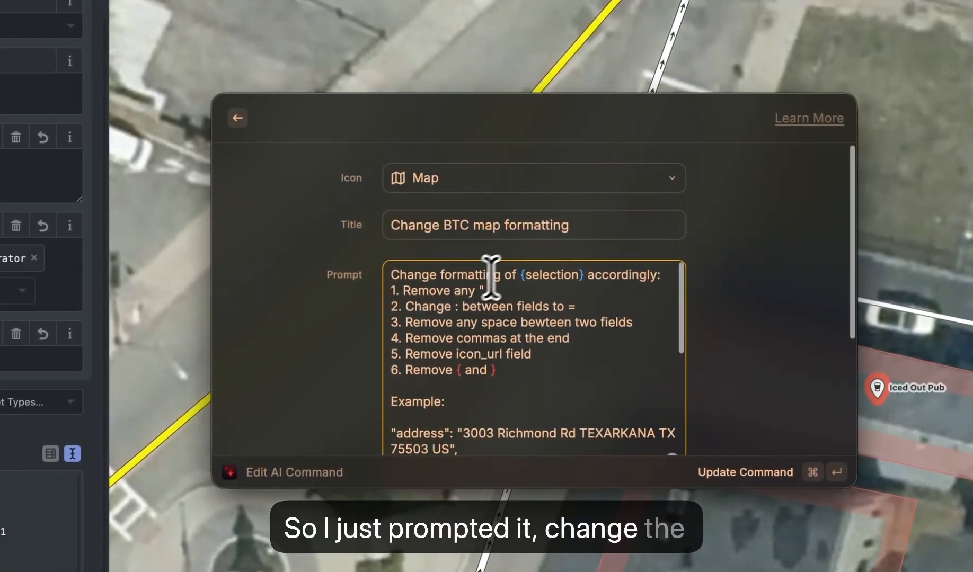
{"action": "left_click_drag", "start_coordinate": [512, 273], "coordinate": [585, 272]}
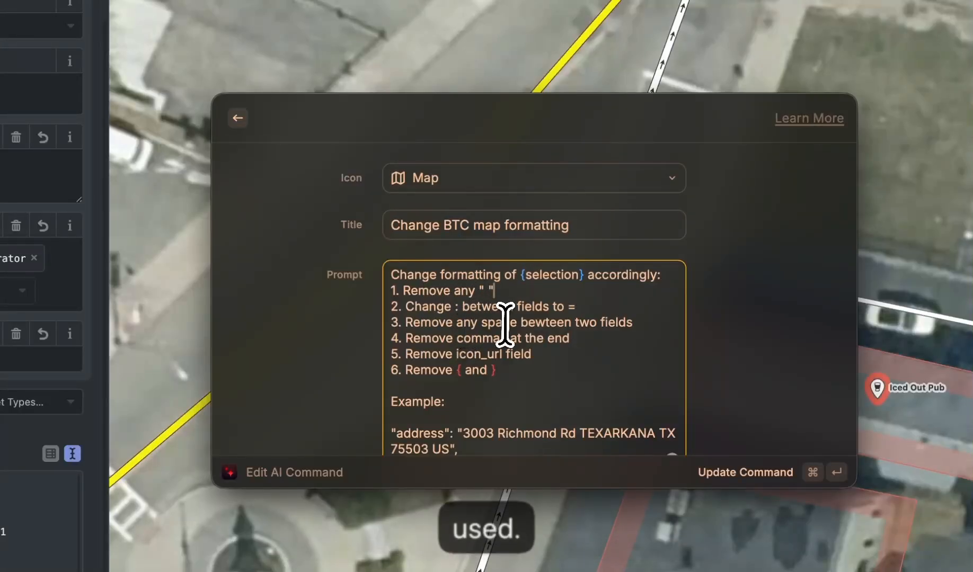
{"action": "left_click_drag", "start_coordinate": [532, 355], "coordinate": [390, 362]}
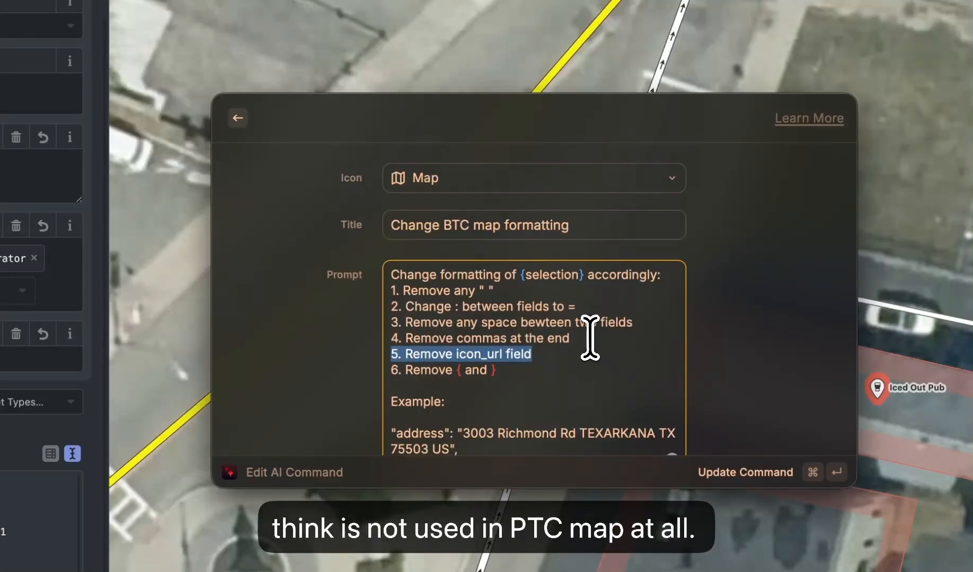
- Examine how the prompt's example splits the address, highlighting the converted addr: lines from city to street
{"action": "scroll", "coordinate": [582, 337], "scroll_direction": "down", "scroll_amount": 3}
{"action": "left_click", "coordinate": [554, 337]}
{"action": "scroll", "coordinate": [554, 337], "scroll_direction": "up", "scroll_amount": 3}
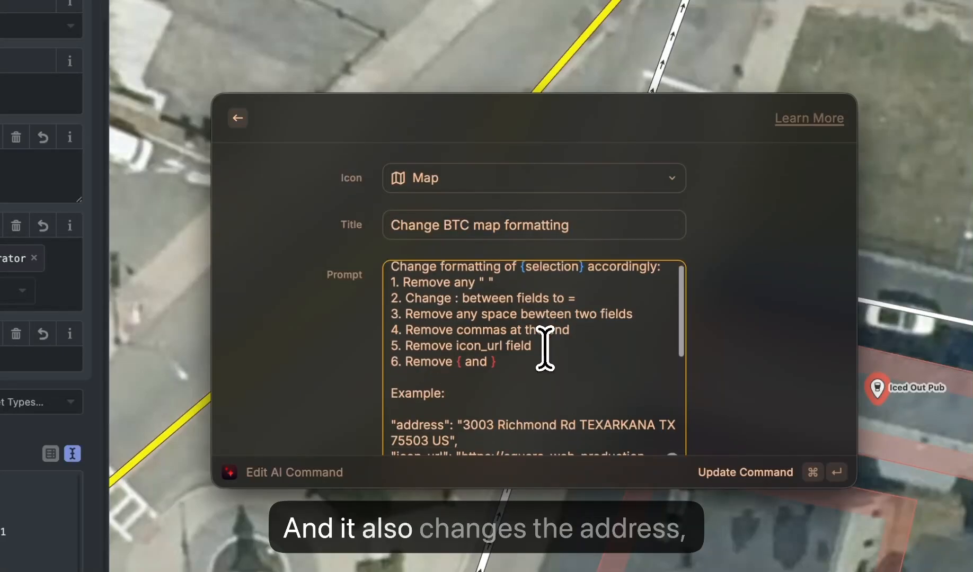
{"action": "scroll", "coordinate": [545, 349], "scroll_direction": "down", "scroll_amount": 5}
{"action": "left_click_drag", "start_coordinate": [391, 309], "coordinate": [486, 315]}
{"action": "scroll", "coordinate": [498, 324], "scroll_direction": "up", "scroll_amount": 5}
{"action": "scroll", "coordinate": [504, 345], "scroll_direction": "down", "scroll_amount": 10}
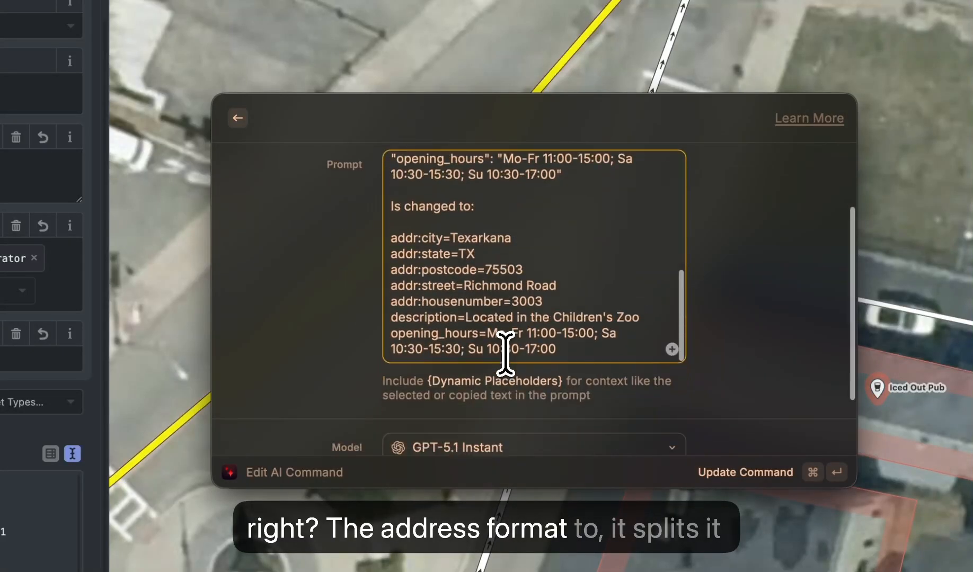
{"action": "left_click_drag", "start_coordinate": [390, 242], "coordinate": [587, 280]}
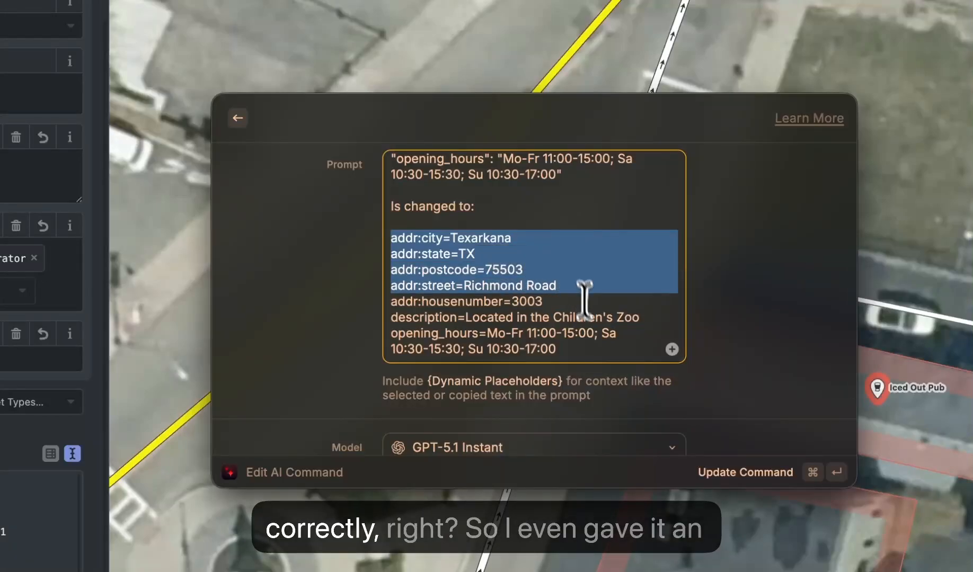
{"action": "left_click", "coordinate": [590, 318]}
- Examine the example's original address and icon_url lines and compare them with the converted output below
{"action": "scroll", "coordinate": [590, 318], "scroll_direction": "up", "scroll_amount": 4}
{"action": "scroll", "coordinate": [547, 294], "scroll_direction": "up", "scroll_amount": 5}
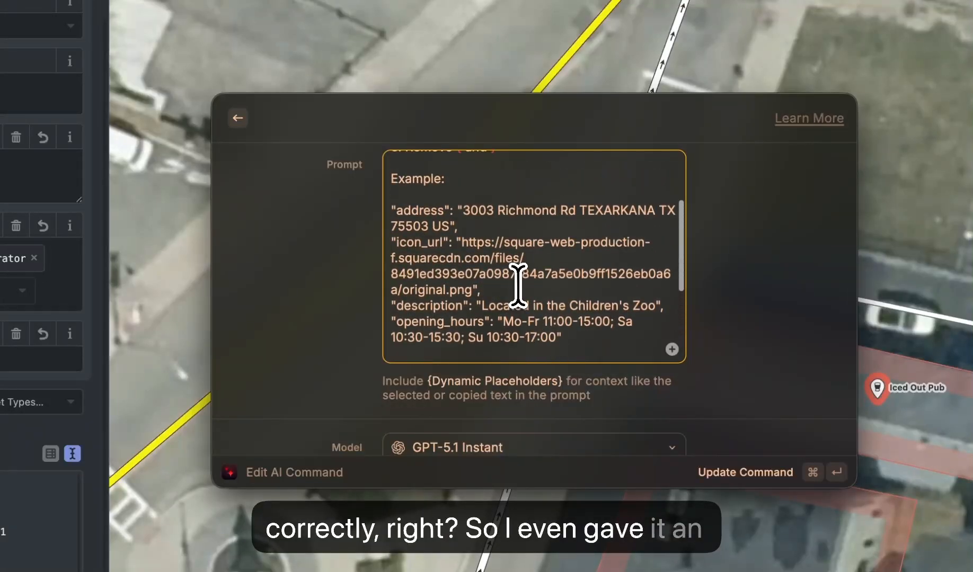
{"action": "left_click_drag", "start_coordinate": [412, 213], "coordinate": [507, 244]}
{"action": "scroll", "coordinate": [551, 281], "scroll_direction": "down", "scroll_amount": 8}
{"action": "left_click", "coordinate": [561, 226]}
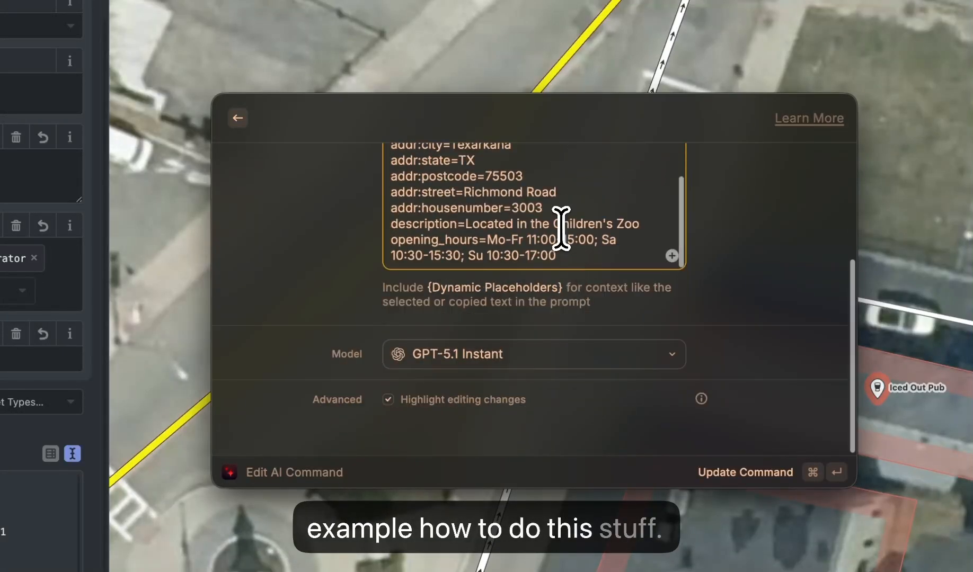
{"action": "scroll", "coordinate": [686, 326], "scroll_direction": "up", "scroll_amount": 5}
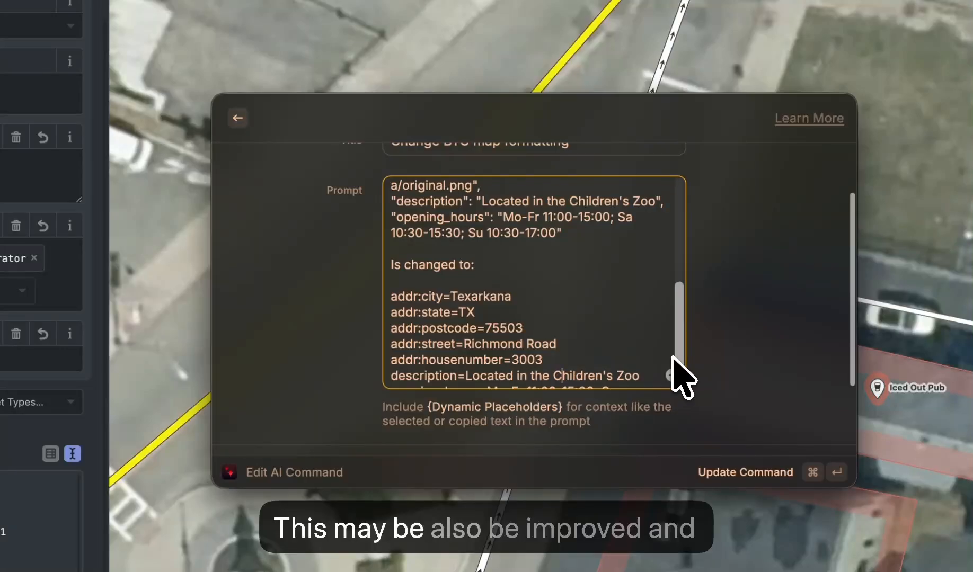
{"action": "scroll", "coordinate": [670, 355], "scroll_direction": "down", "scroll_amount": 3}
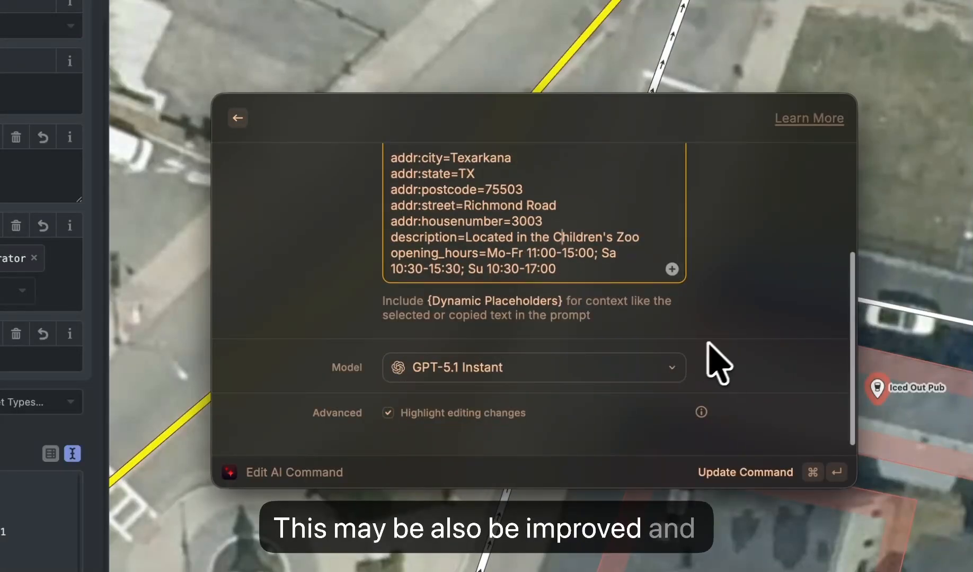
{"action": "scroll", "coordinate": [689, 371], "scroll_direction": "up", "scroll_amount": 10}
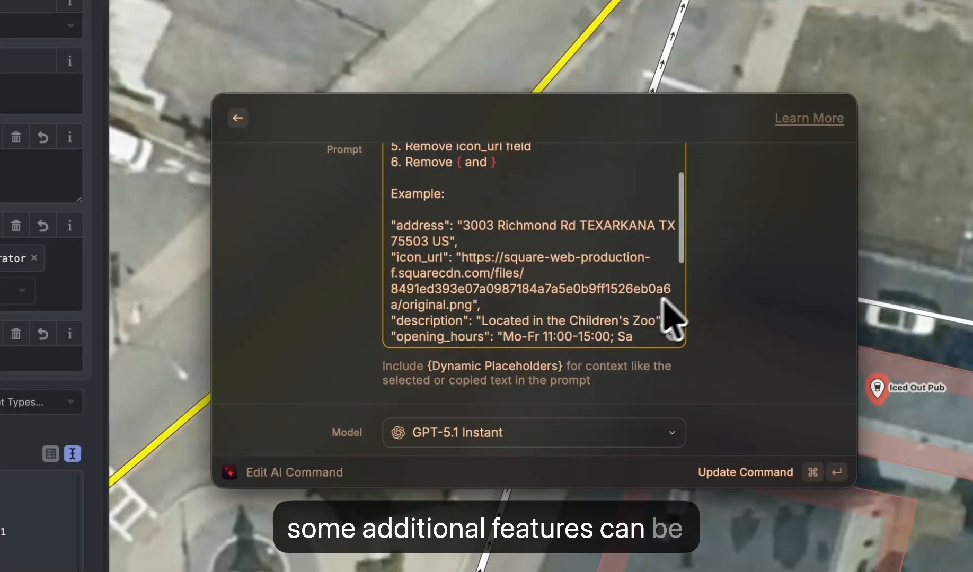
{"action": "scroll", "coordinate": [821, 314], "scroll_direction": "down", "scroll_amount": 3}
- Browse the AI models available for the command and close the list without choosing another one
{"action": "left_click", "coordinate": [670, 355]}
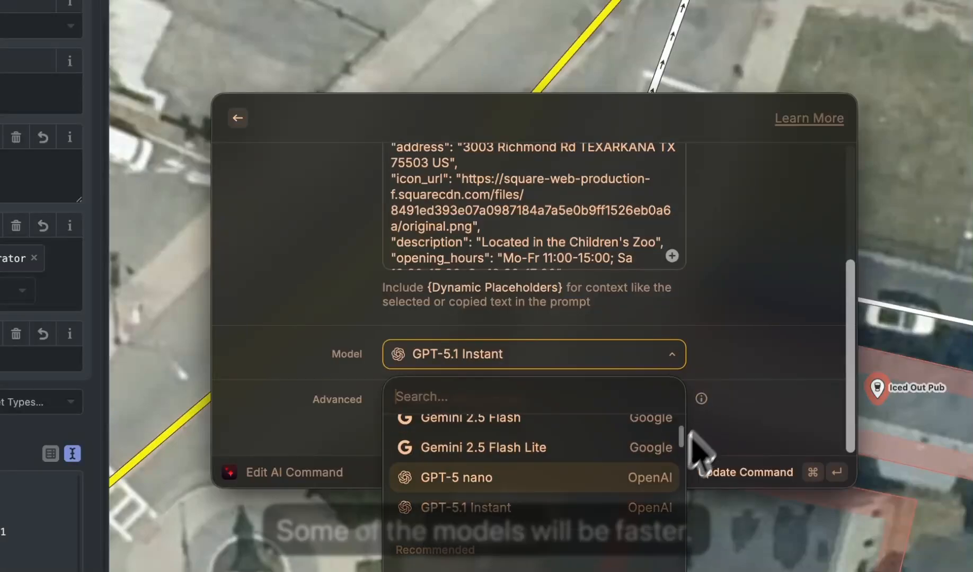
{"action": "scroll", "coordinate": [623, 491], "scroll_direction": "down", "scroll_amount": 6}
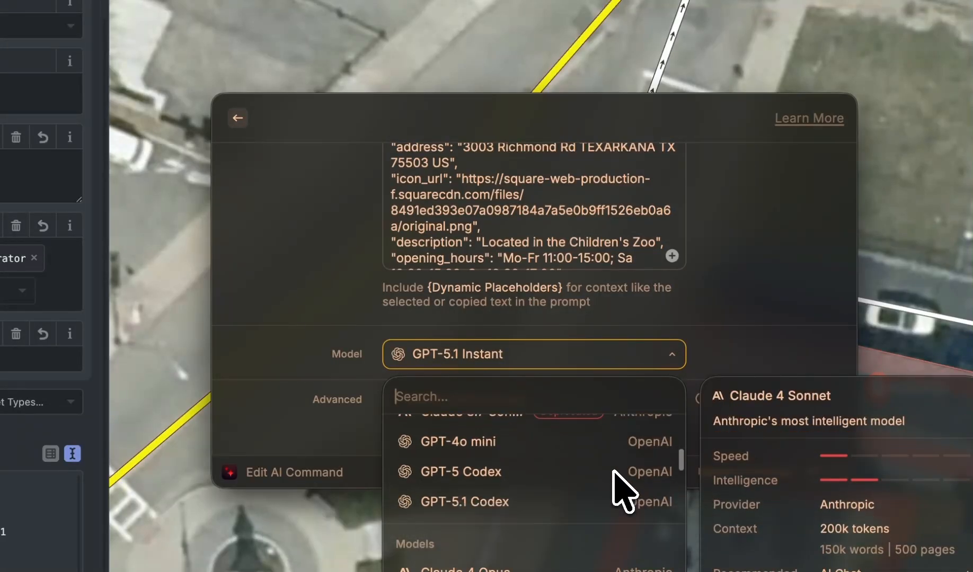
{"action": "scroll", "coordinate": [623, 490], "scroll_direction": "down", "scroll_amount": 15}
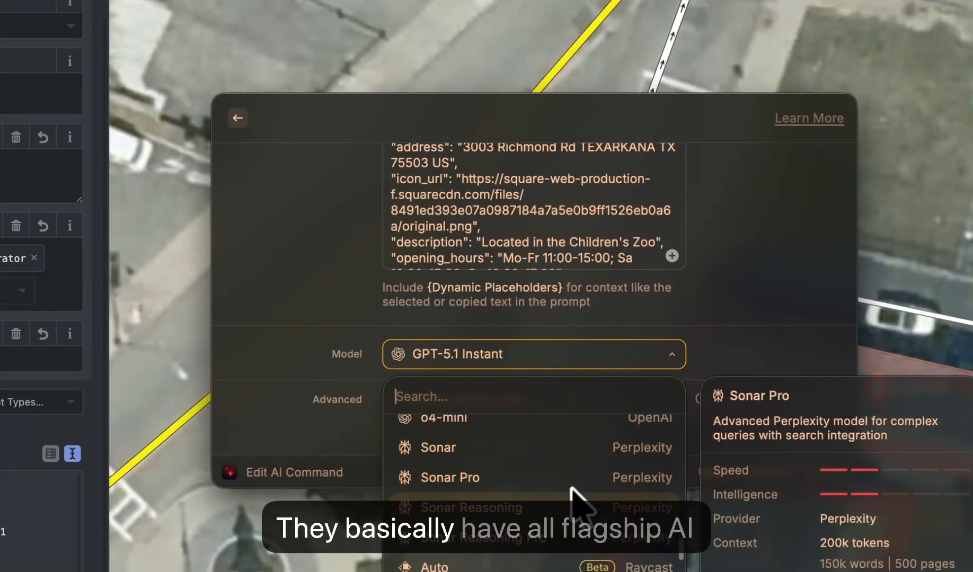
{"action": "scroll", "coordinate": [562, 530], "scroll_direction": "down", "scroll_amount": 15}
{"action": "scroll", "coordinate": [541, 557], "scroll_direction": "up", "scroll_amount": 20}
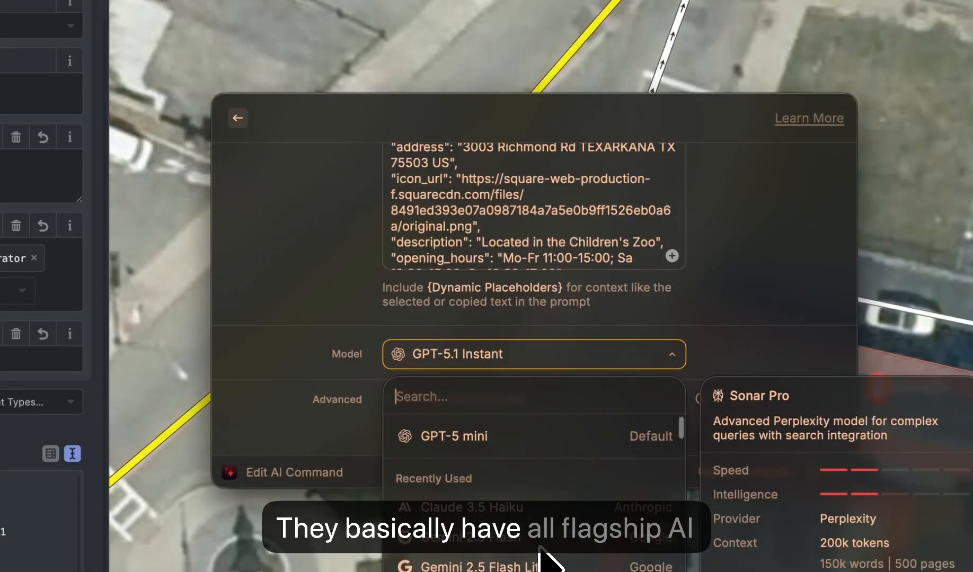
{"action": "left_click", "coordinate": [762, 295]}
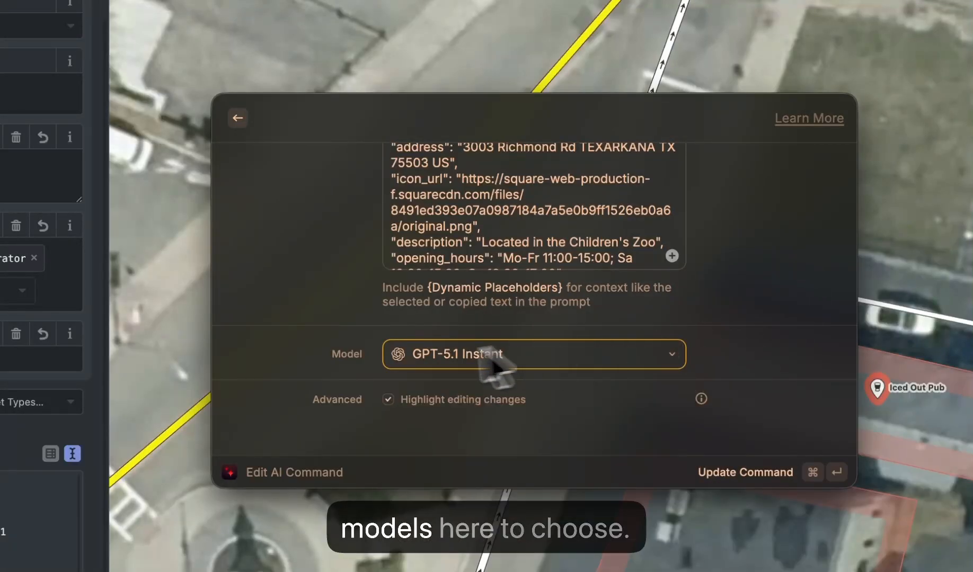
- Review the command's Highlight editing changes option, leave the edit form and return to the empty launcher search
{"action": "left_click", "coordinate": [388, 399]}
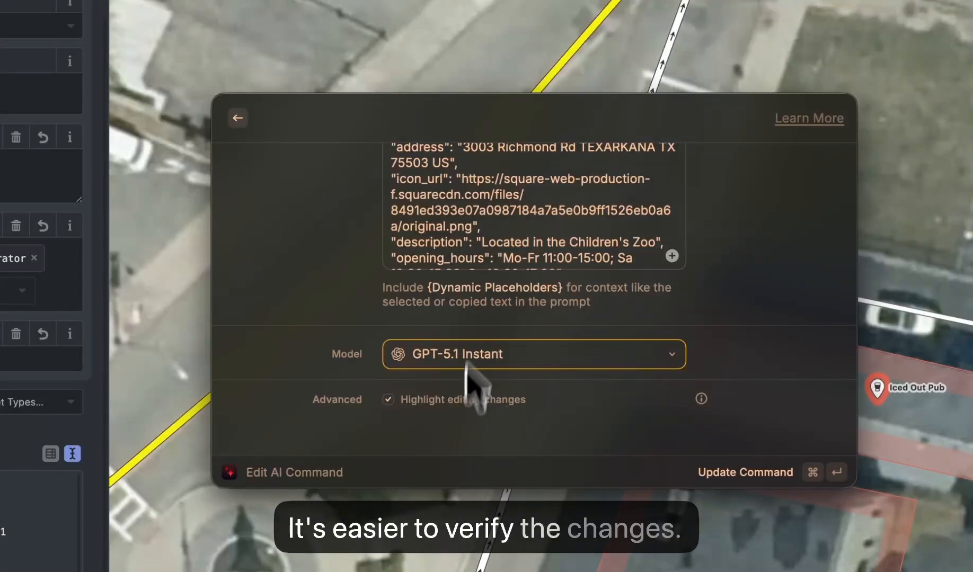
{"action": "scroll", "coordinate": [583, 307], "scroll_direction": "up", "scroll_amount": 5}
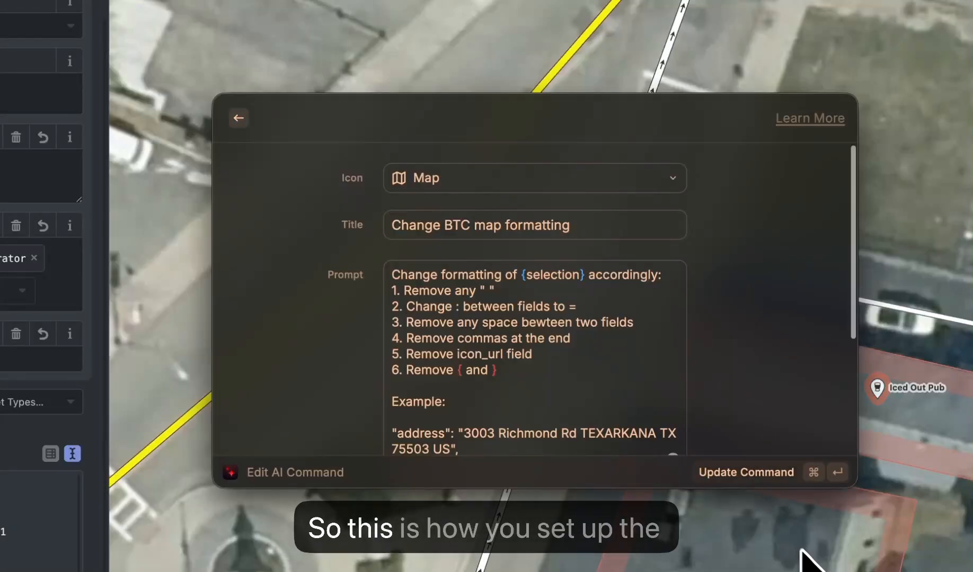
{"action": "left_click", "coordinate": [239, 118]}
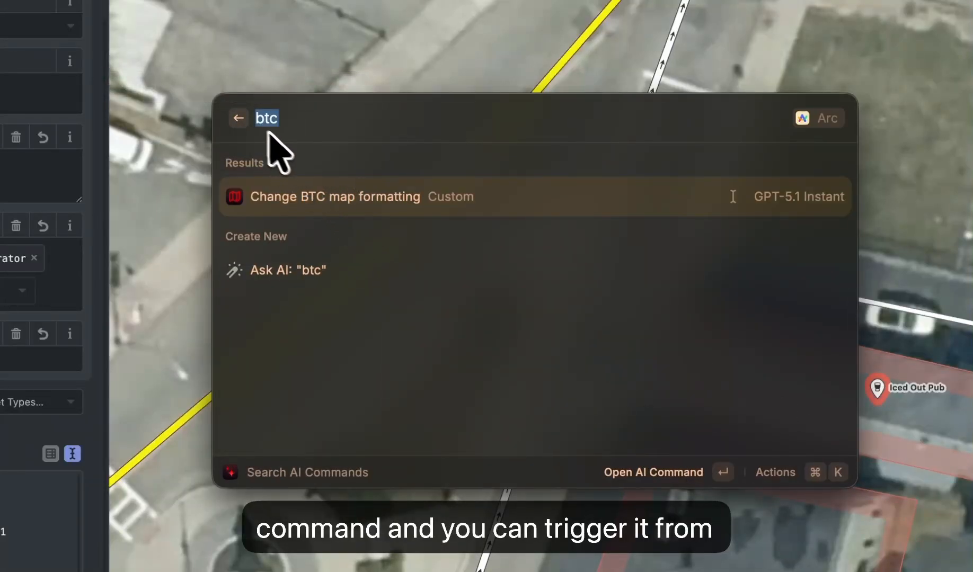
{"action": "left_click", "coordinate": [239, 120]}
{"action": "key", "text": "BackSpace"}
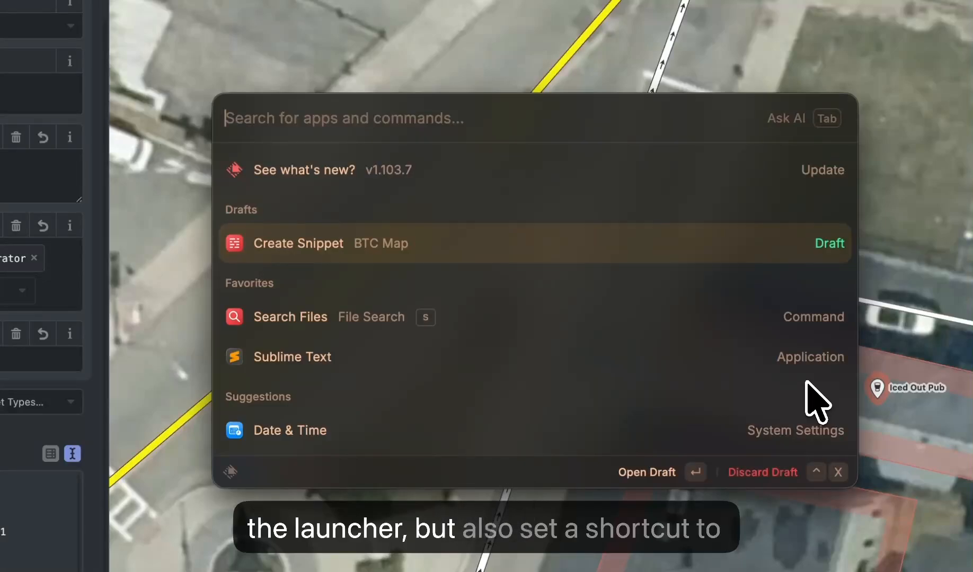
- Search the launcher for "btc", open the Change BTC map formatting command's hotkey configuration and collapse the AI Commands group
{"action": "type", "text": "btc"}
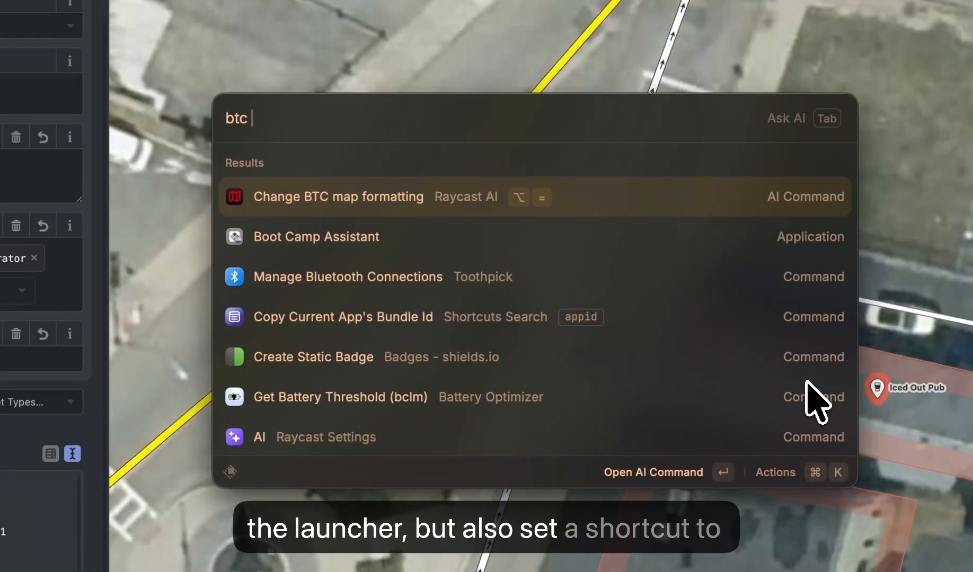
{"action": "key", "text": "super+k"}
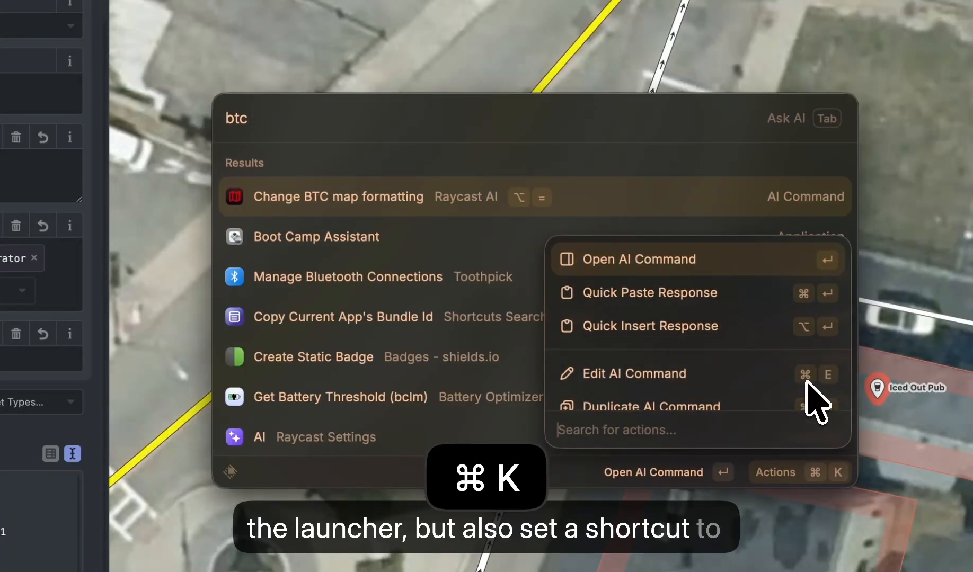
{"action": "key", "text": "Down"}
{"action": "key", "text": "Down"}
{"action": "key", "text": "Down"}
{"action": "key", "text": "Down"}
{"action": "key", "text": "Down"}
{"action": "key", "text": "Down"}
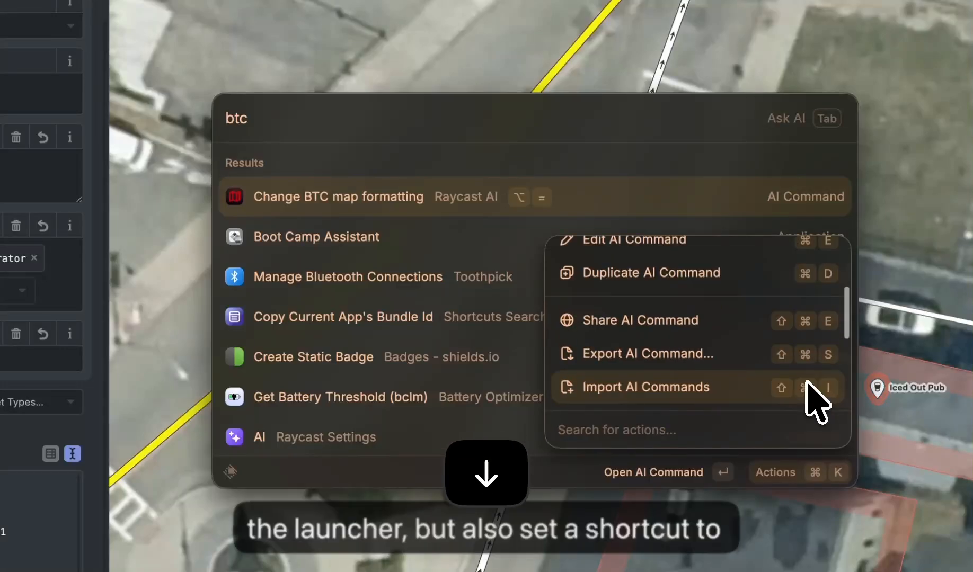
{"action": "key", "text": "Down"}
{"action": "key", "text": "Down"}
{"action": "key", "text": "Down"}
{"action": "key", "text": "Up"}
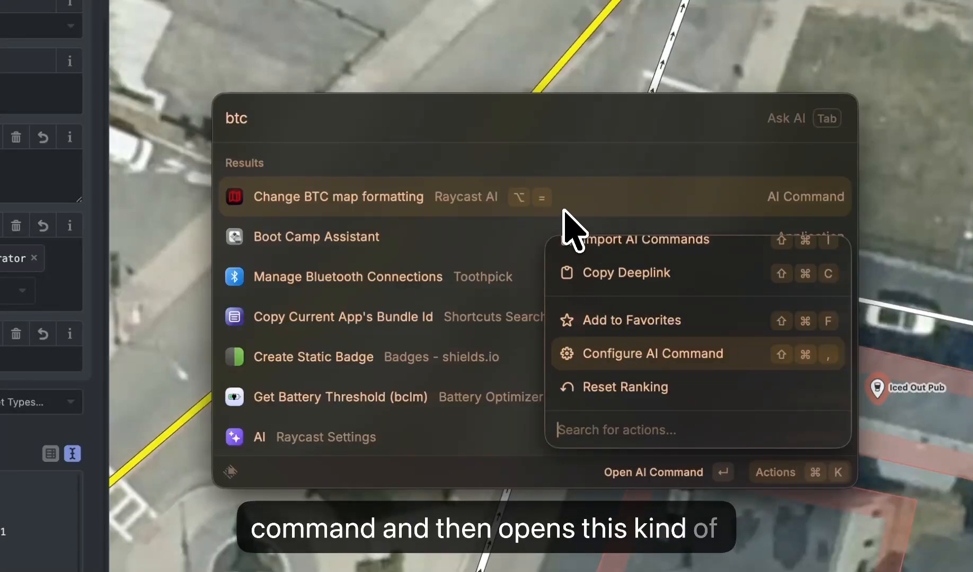
{"action": "key", "text": "Return"}
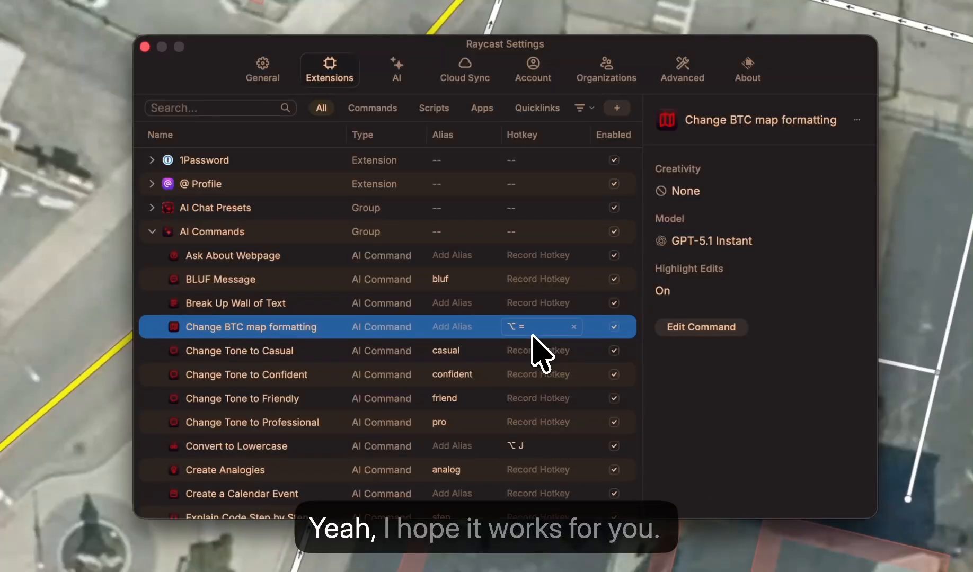
{"action": "left_click", "coordinate": [152, 231]}
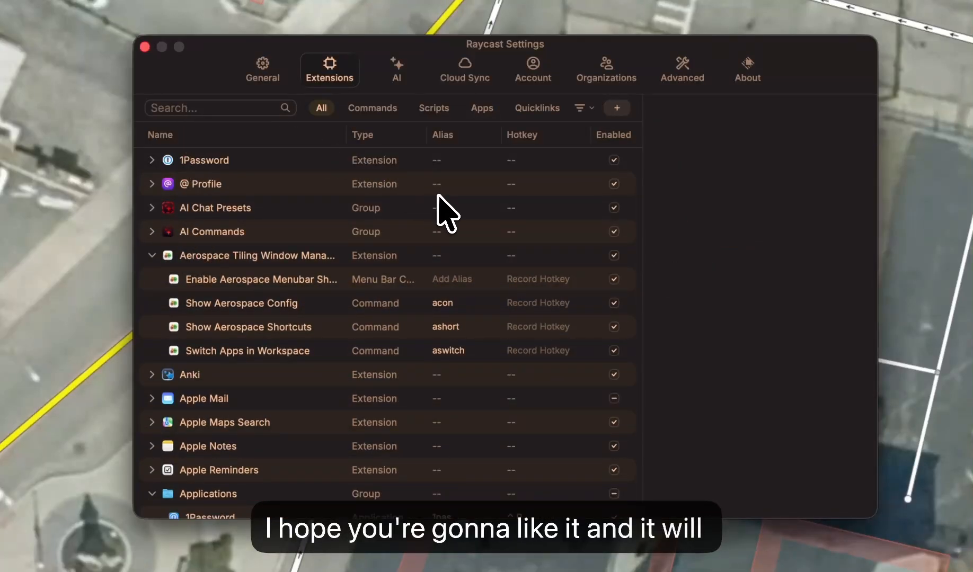